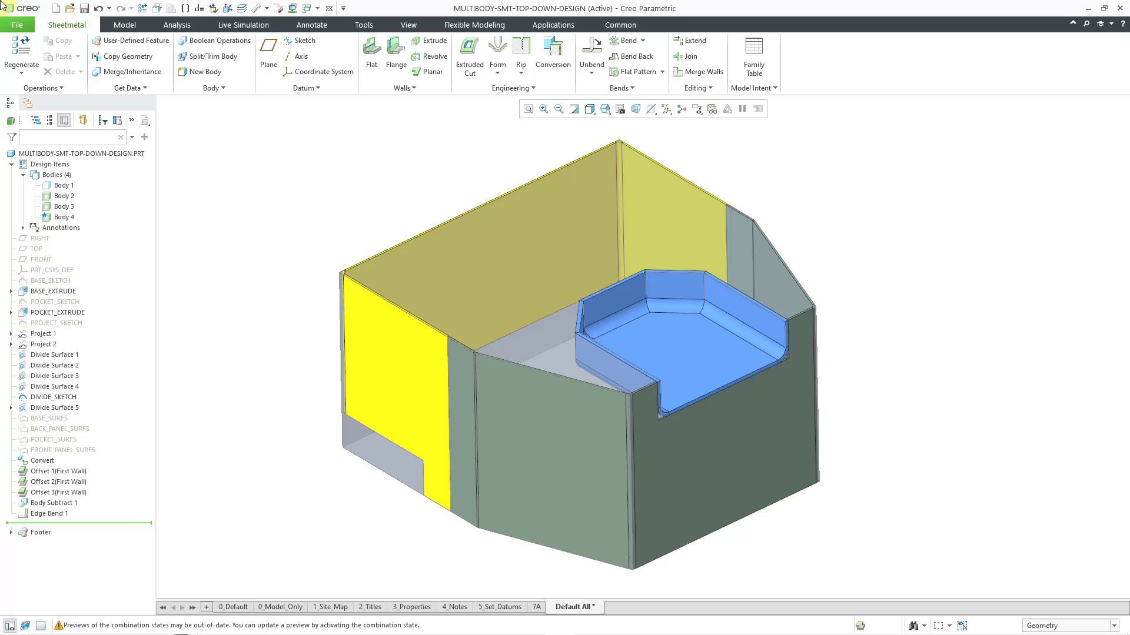
Step: Add a new sheet metal body named Body 5
click(69, 187)
click(192, 79)
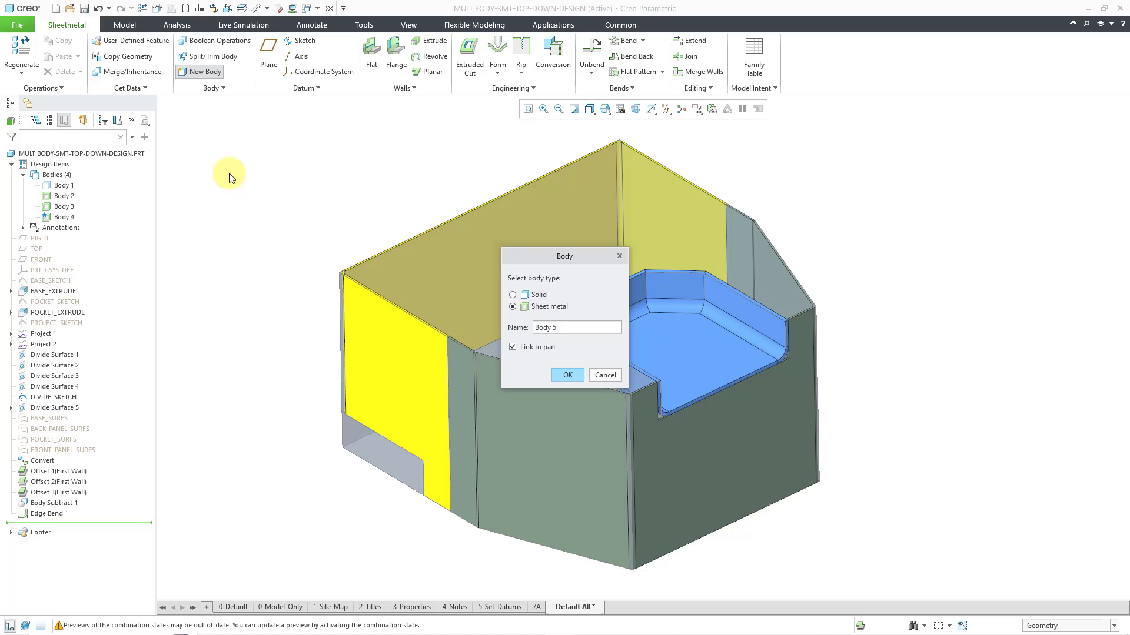
click(565, 375)
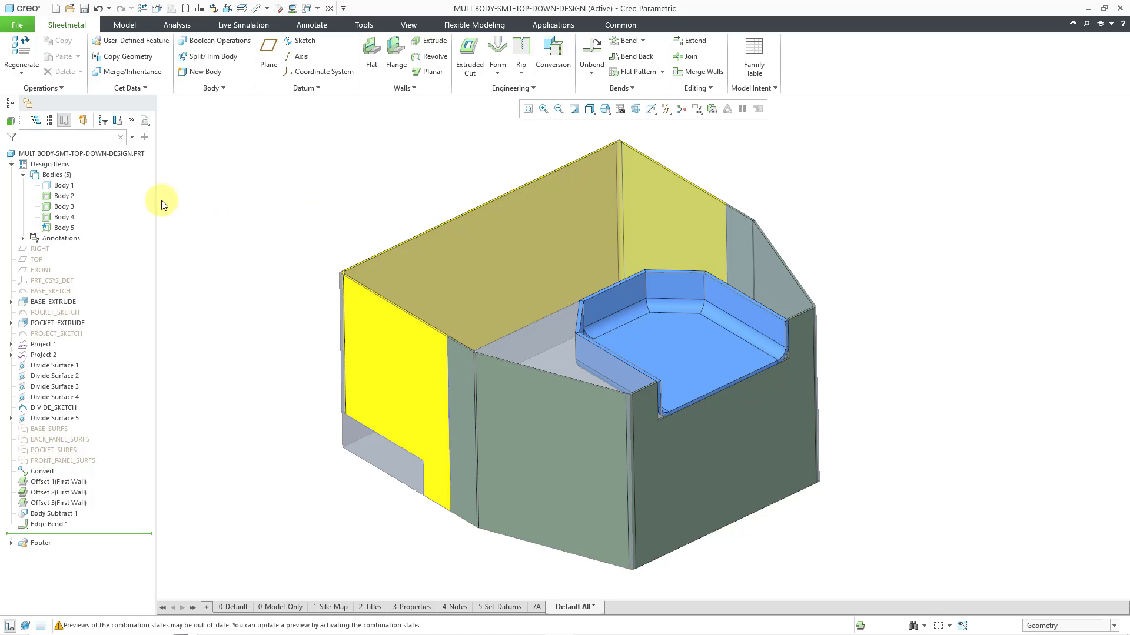
Step: Hide Bodies 2, 3 and 4 in the model tree
click(67, 198)
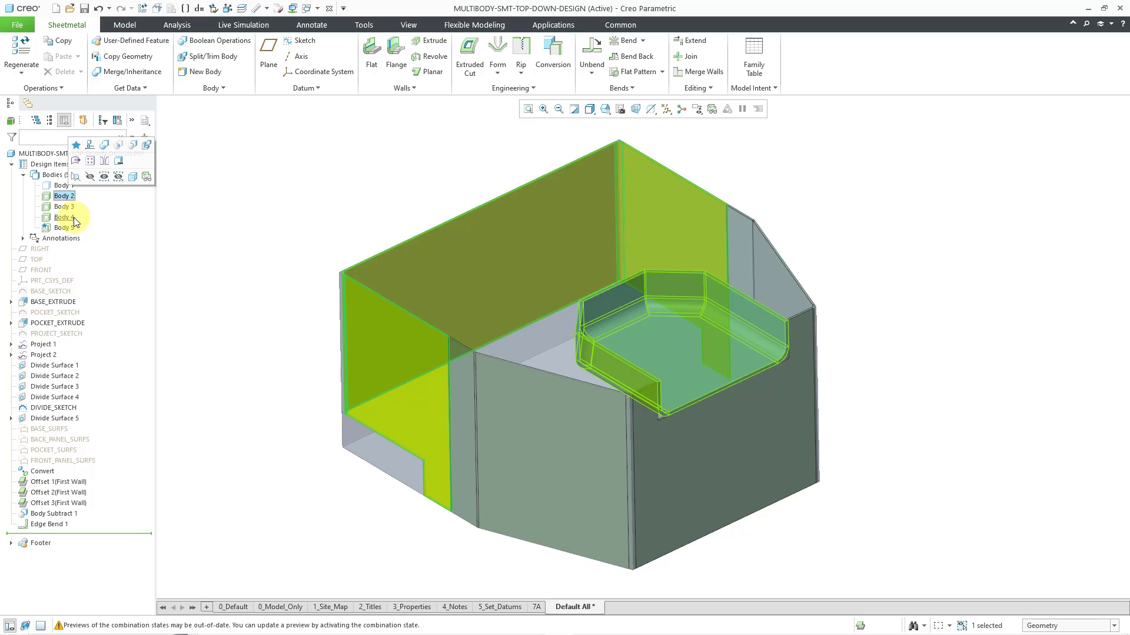
shift+click(66, 217)
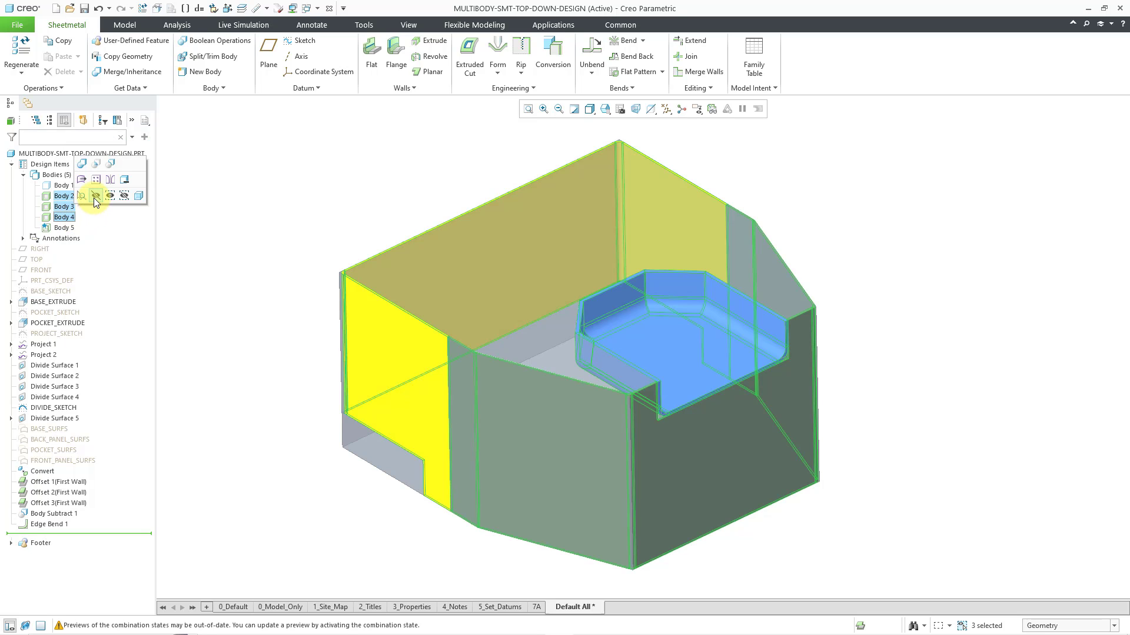
click(95, 198)
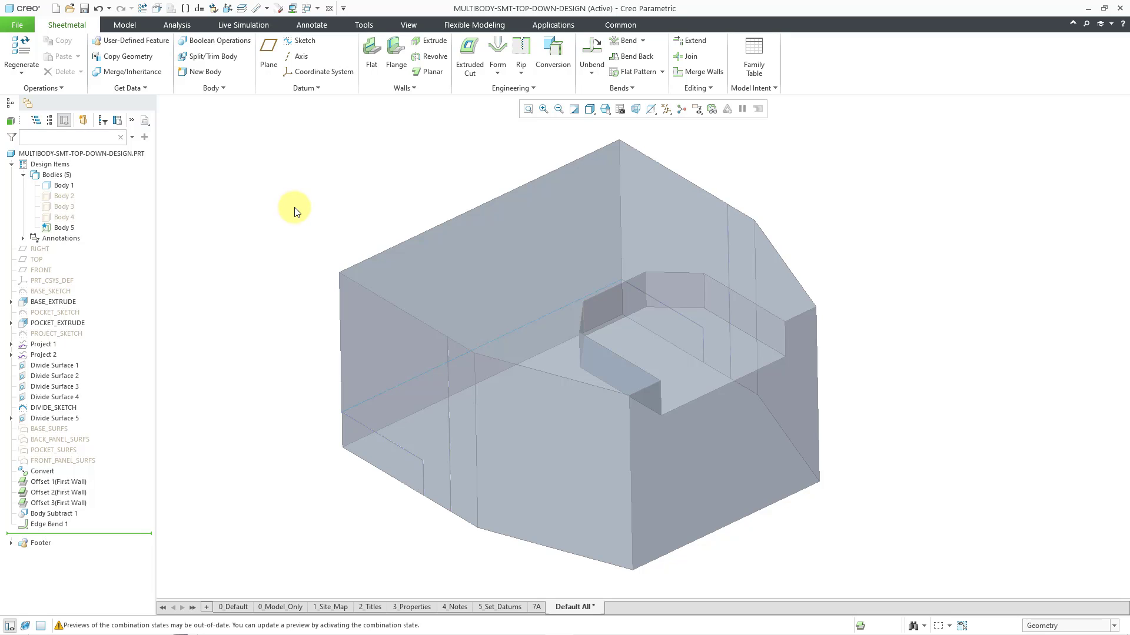
Step: Start a planar wall and place its internal sketch on the part's bottom face
click(400, 91)
click(429, 72)
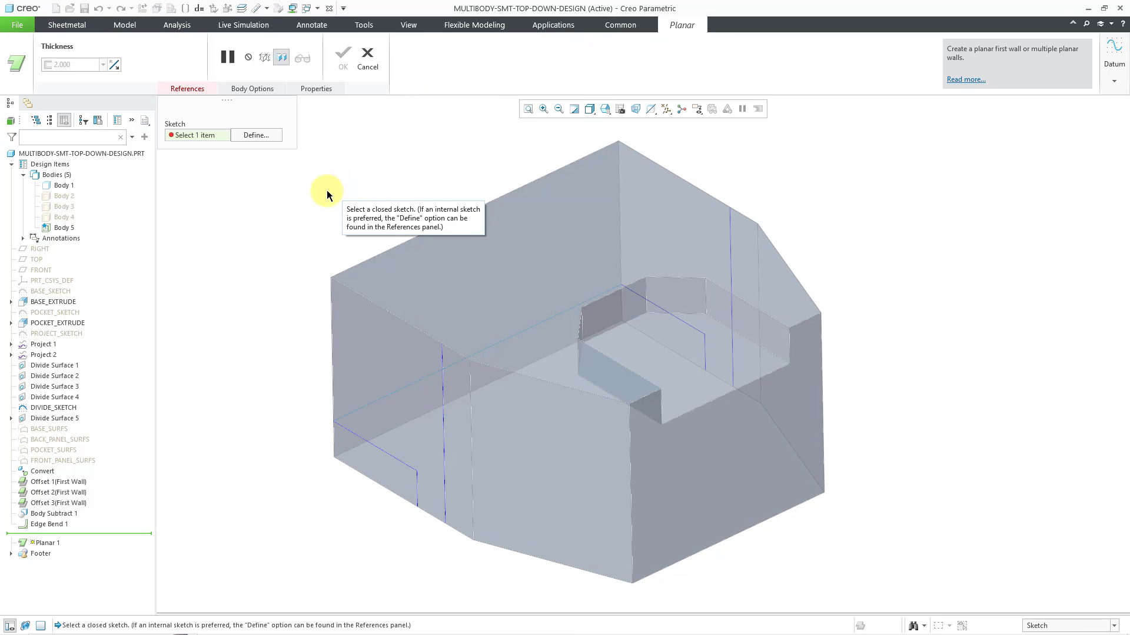
click(255, 135)
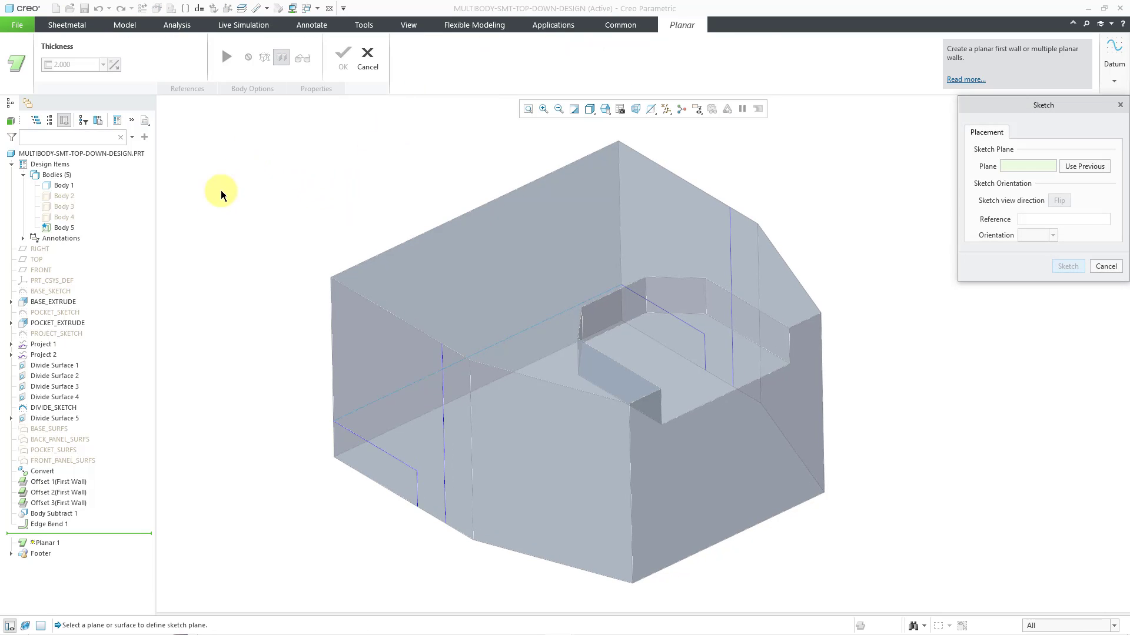
right_click(510, 415)
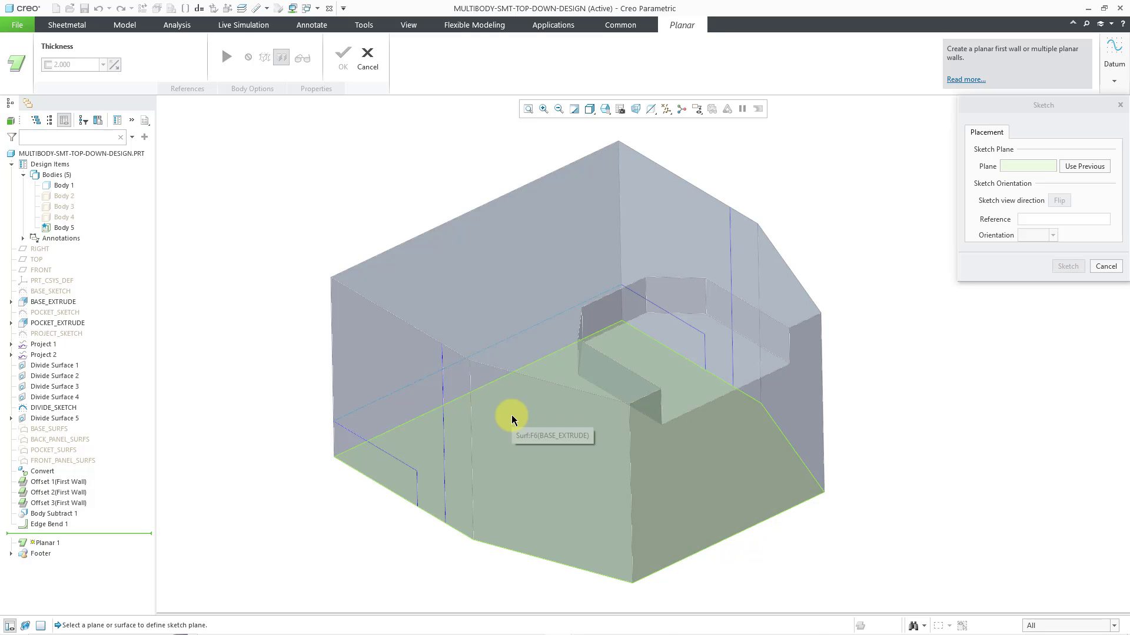
click(510, 415)
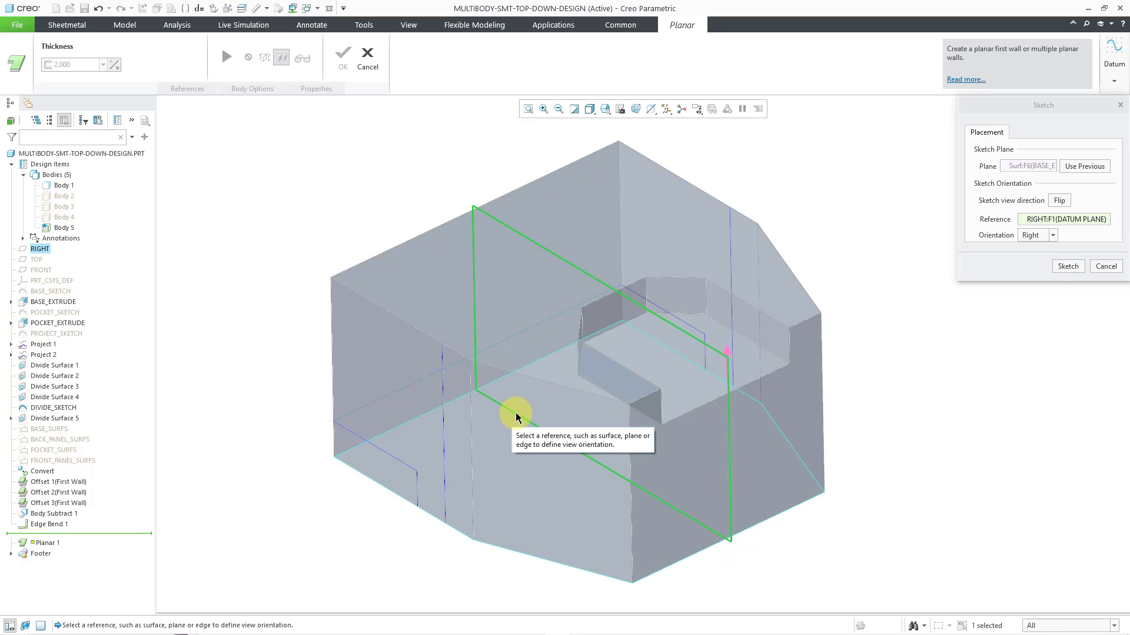
click(1068, 266)
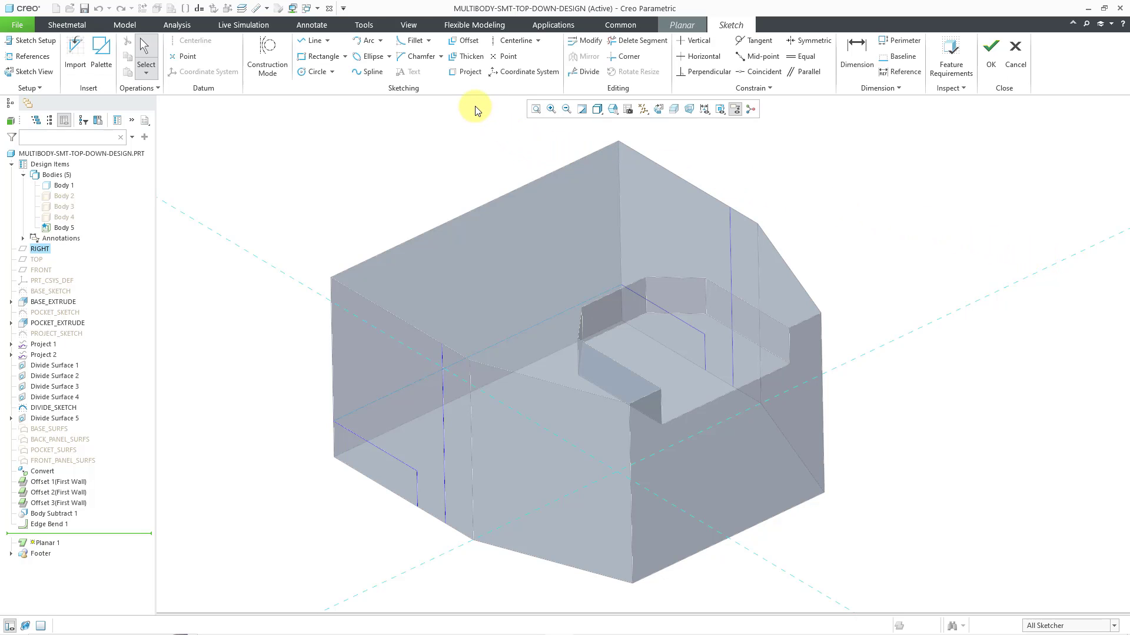
Step: Project the bottom edge loop into the sketch as the wall outline
click(466, 76)
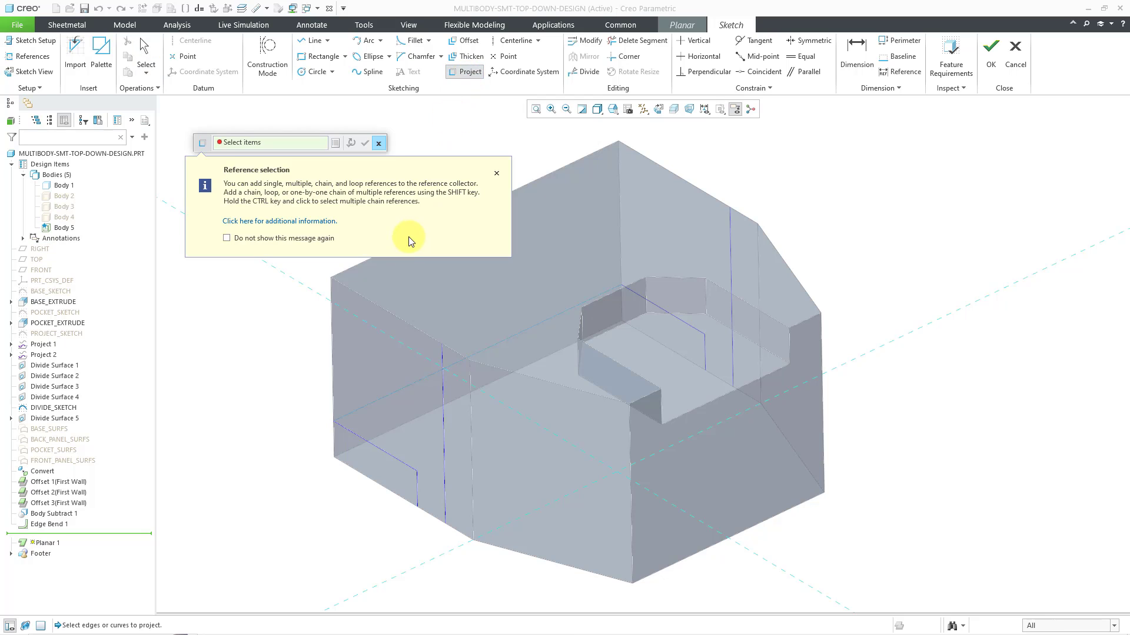
click(481, 390)
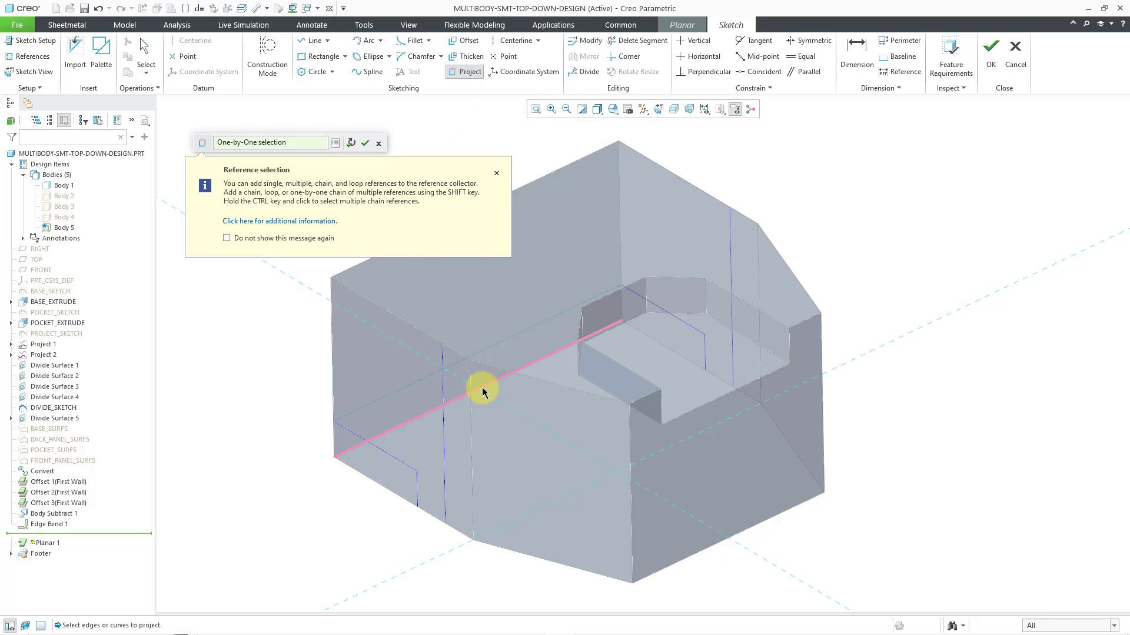
shift+click(493, 424)
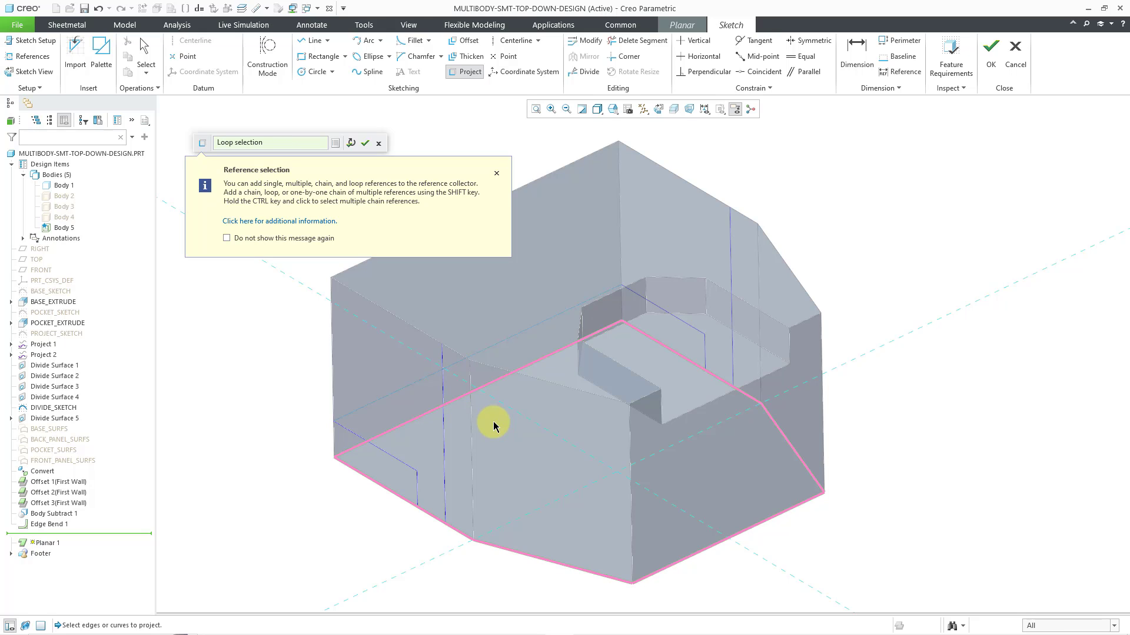
click(363, 145)
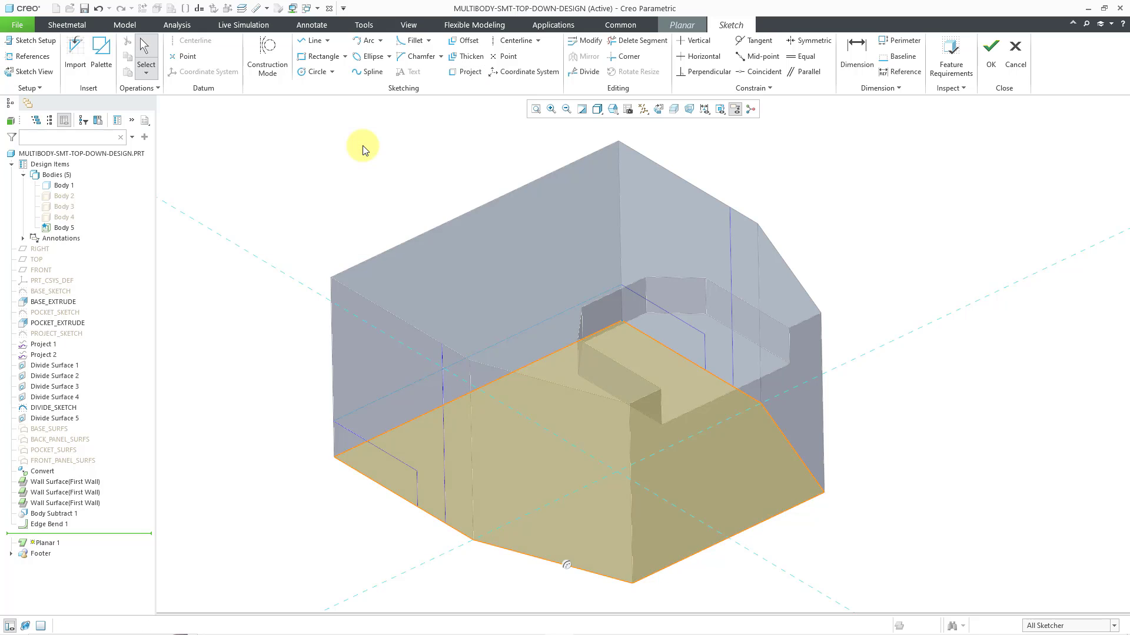
right_click(360, 147)
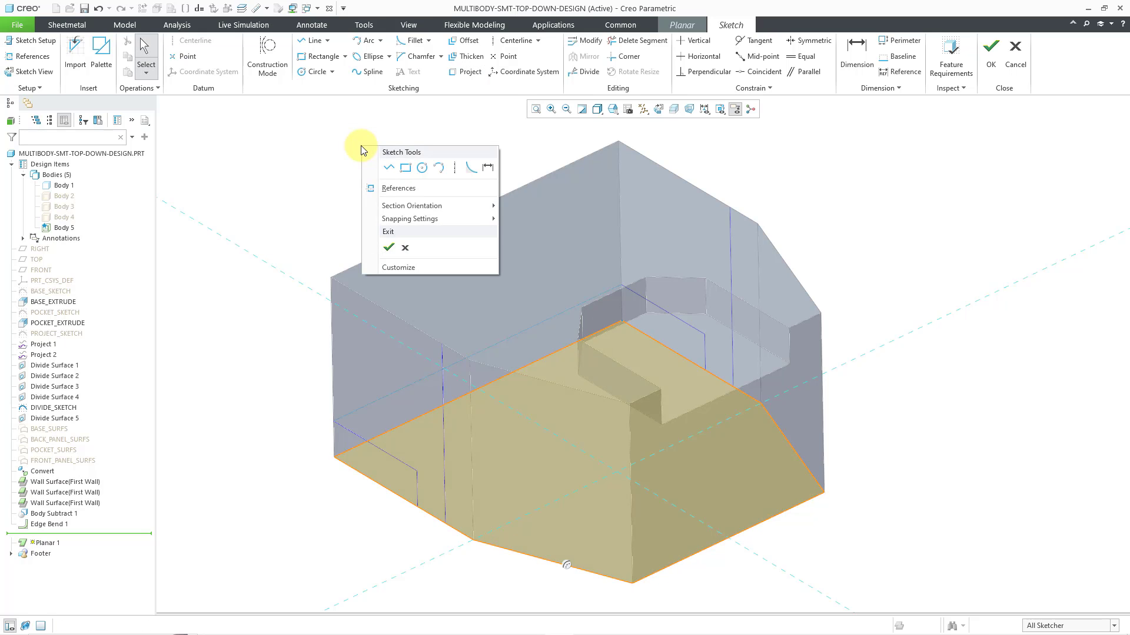
Step: Finish Planar 1 as a 2.000-thick first wall on the bottom face, thickened upward
click(388, 250)
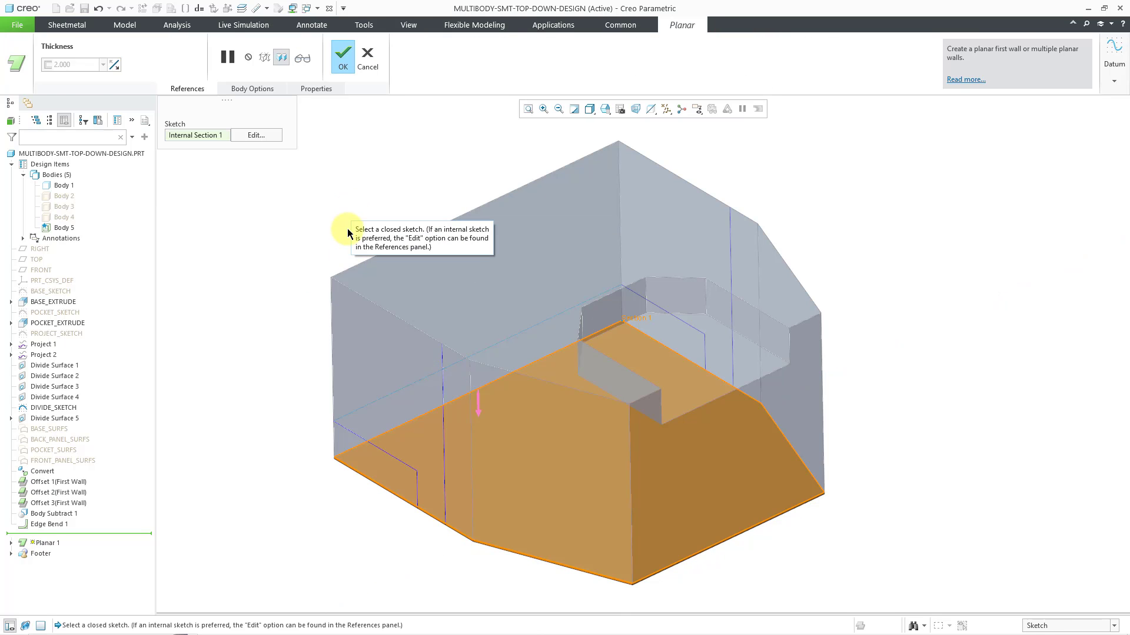
click(478, 411)
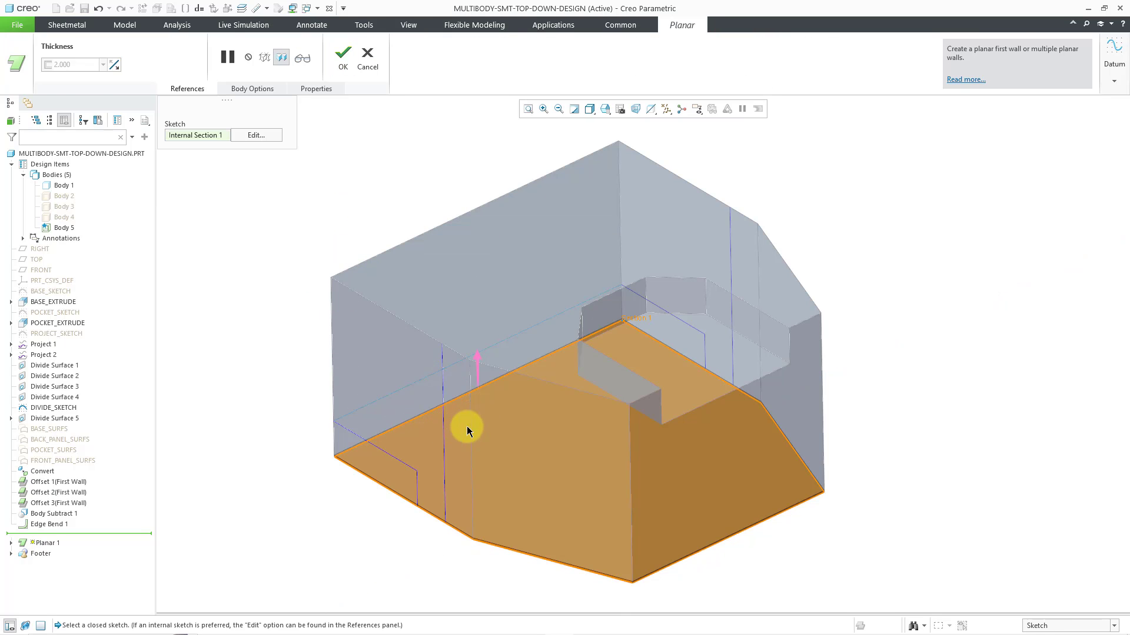
scroll(325, 452, down, 5)
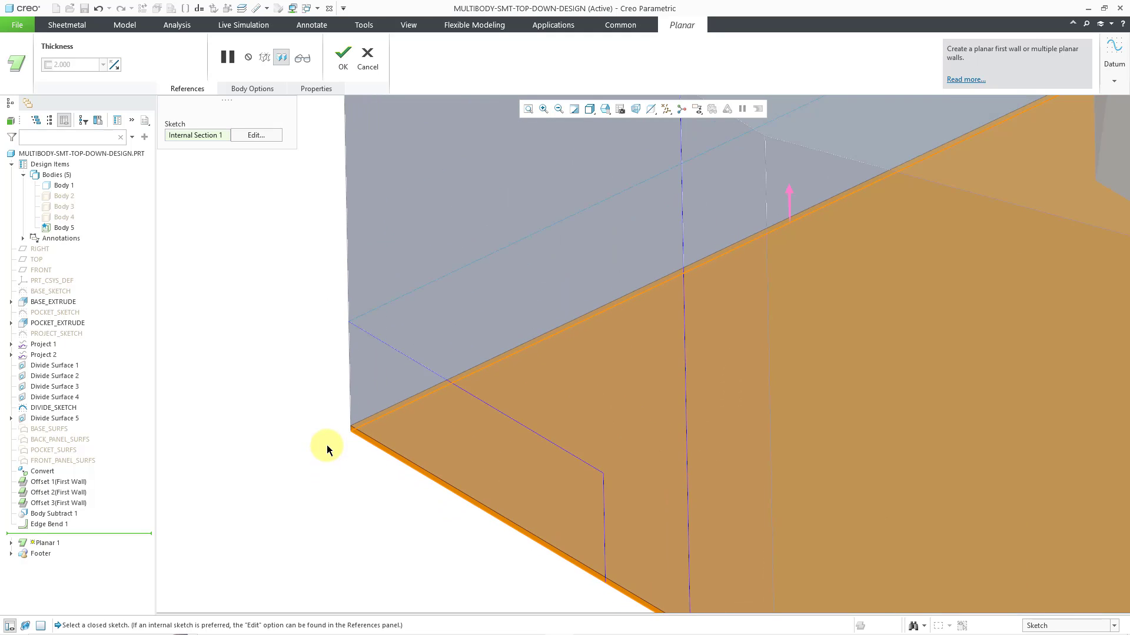
scroll(326, 445, up, 5)
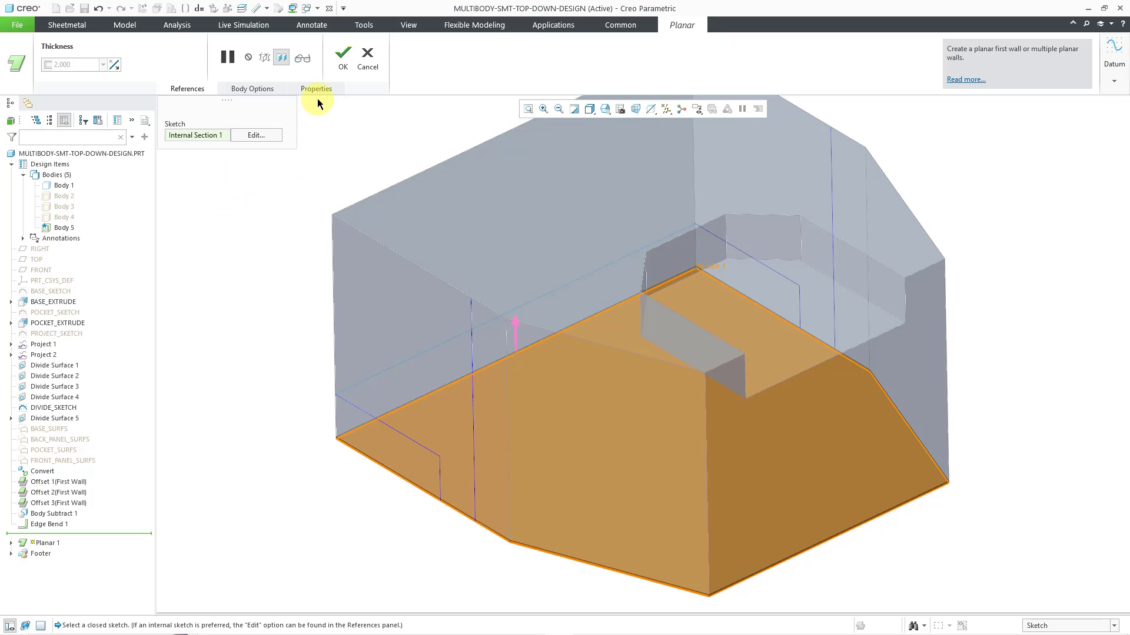
click(341, 59)
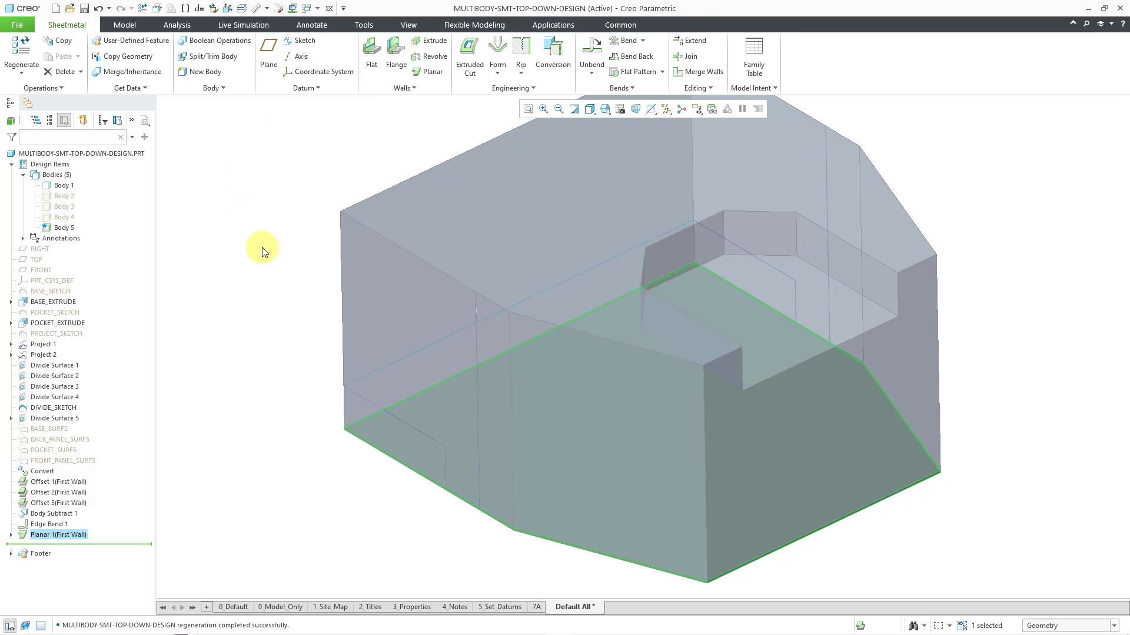
click(256, 246)
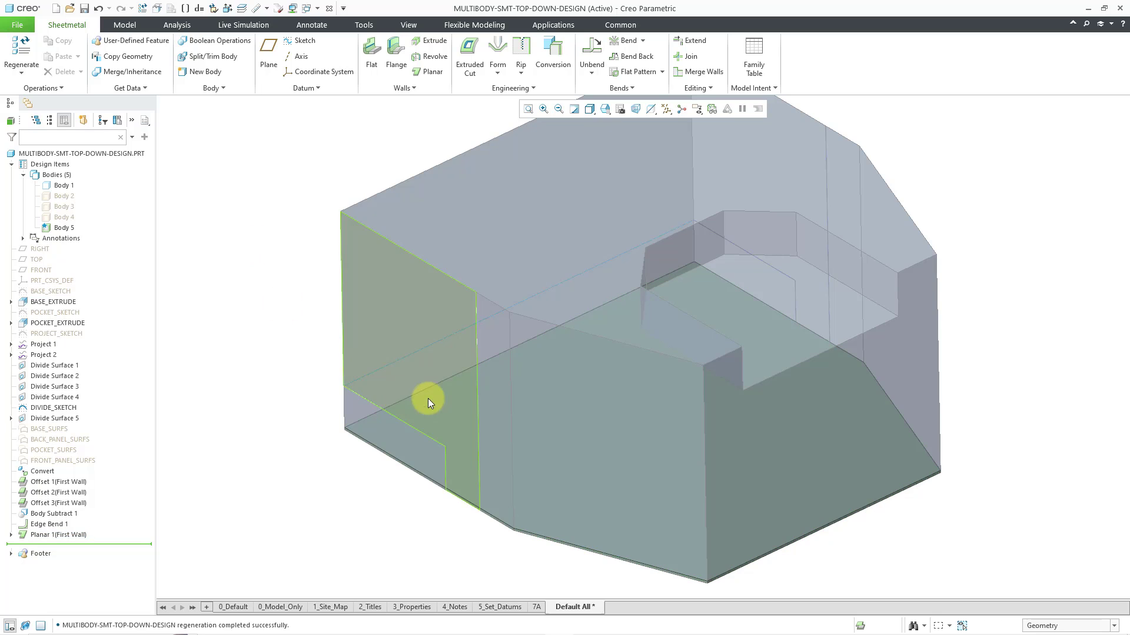
middle_drag(426, 396, 915, 351)
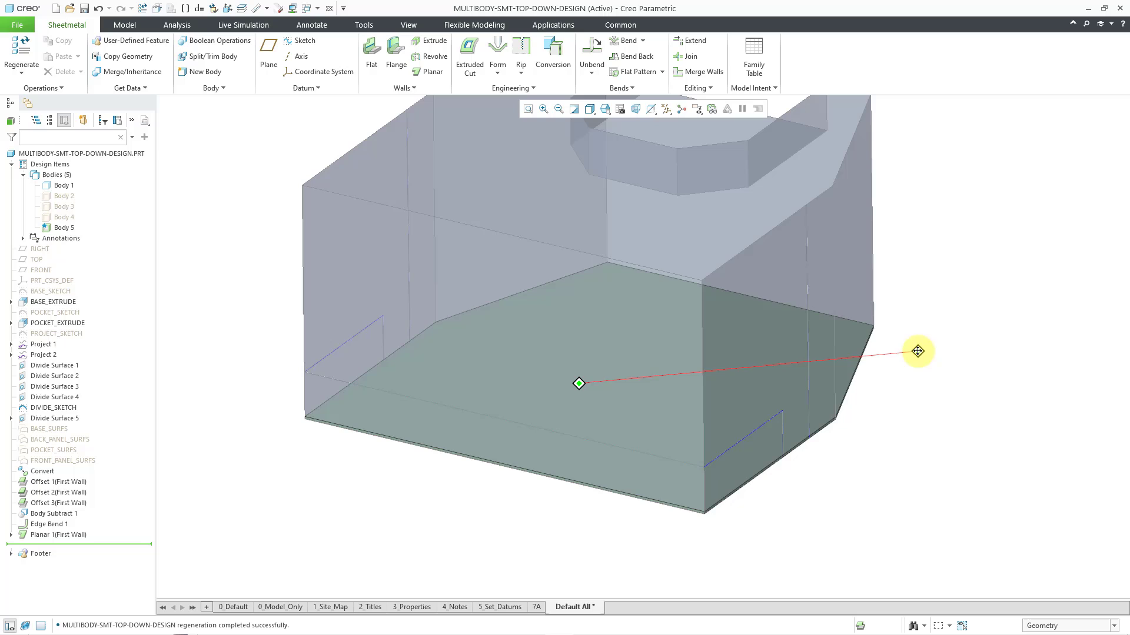
Step: Start a flat wall on the base plate's front edge and sketch its shape
click(371, 56)
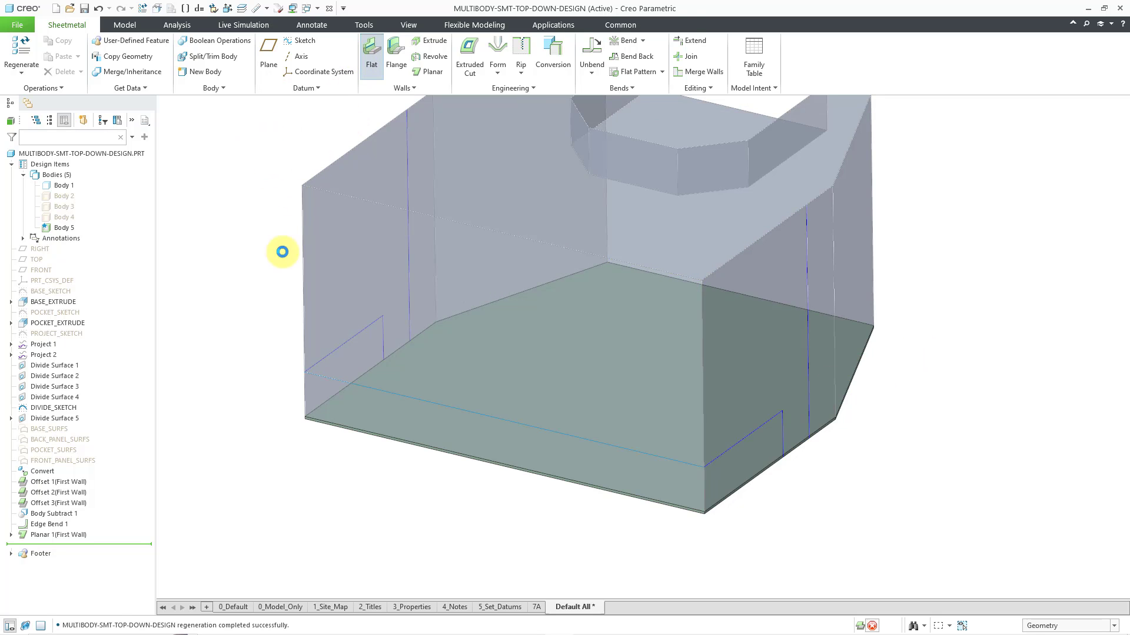
click(414, 460)
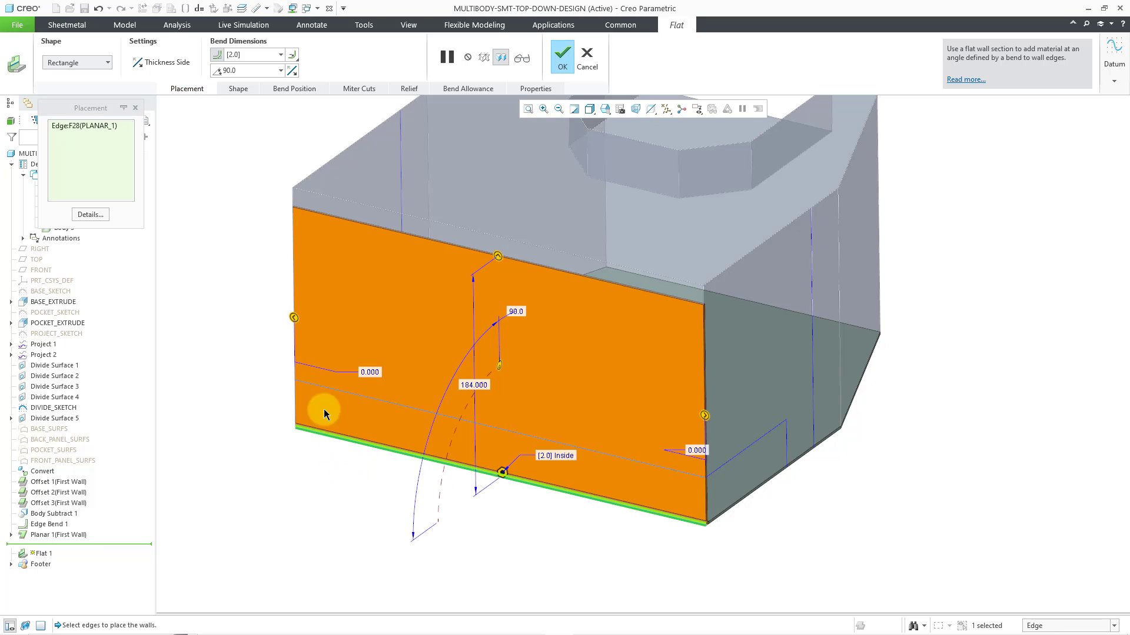
click(238, 88)
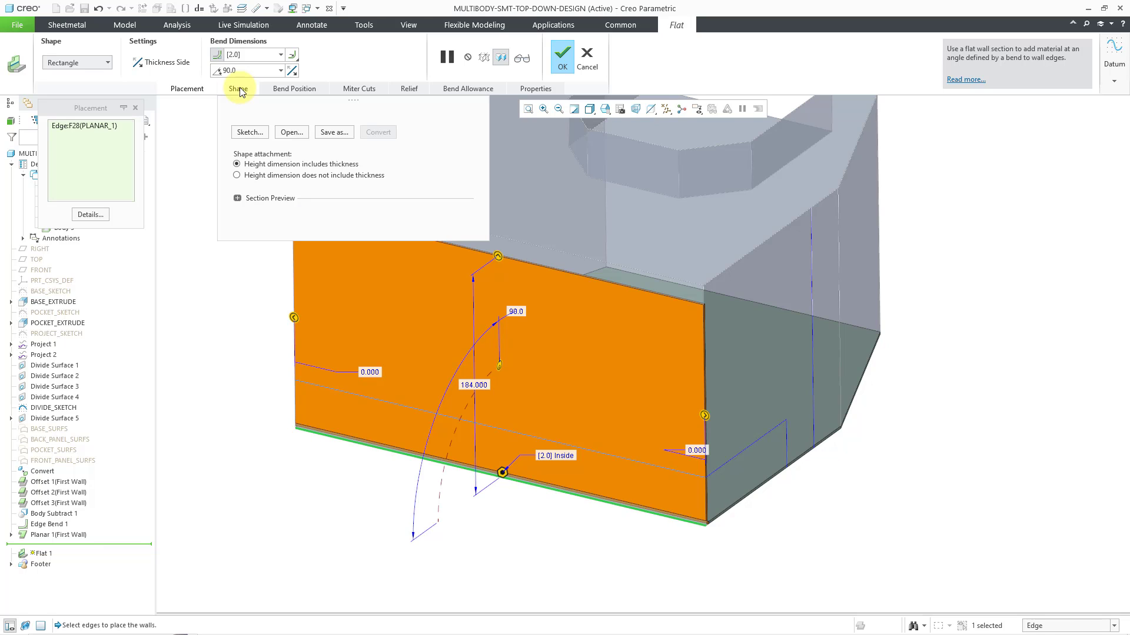
click(253, 135)
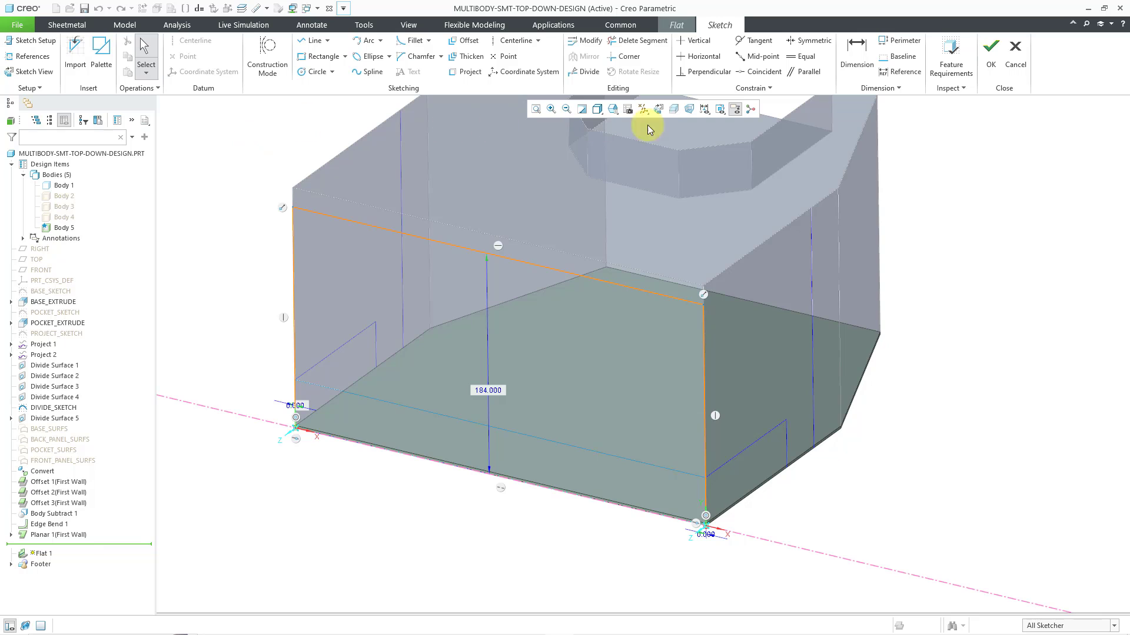
Step: Make the wall's top line coincident with the divide edge, deleting the 184 height dimension
click(770, 73)
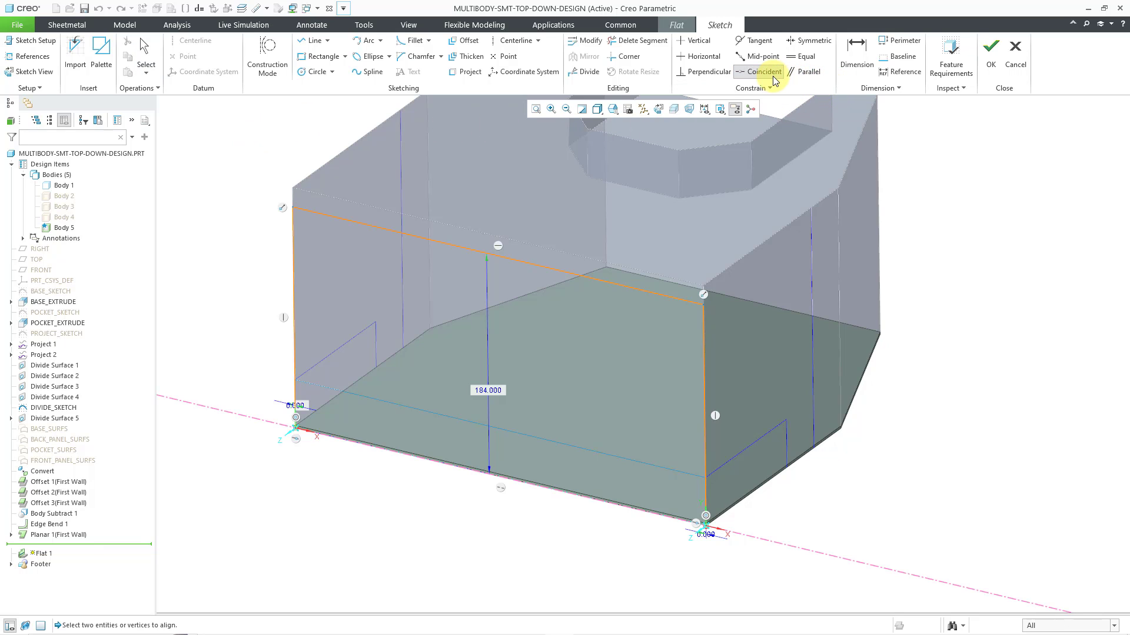
click(633, 291)
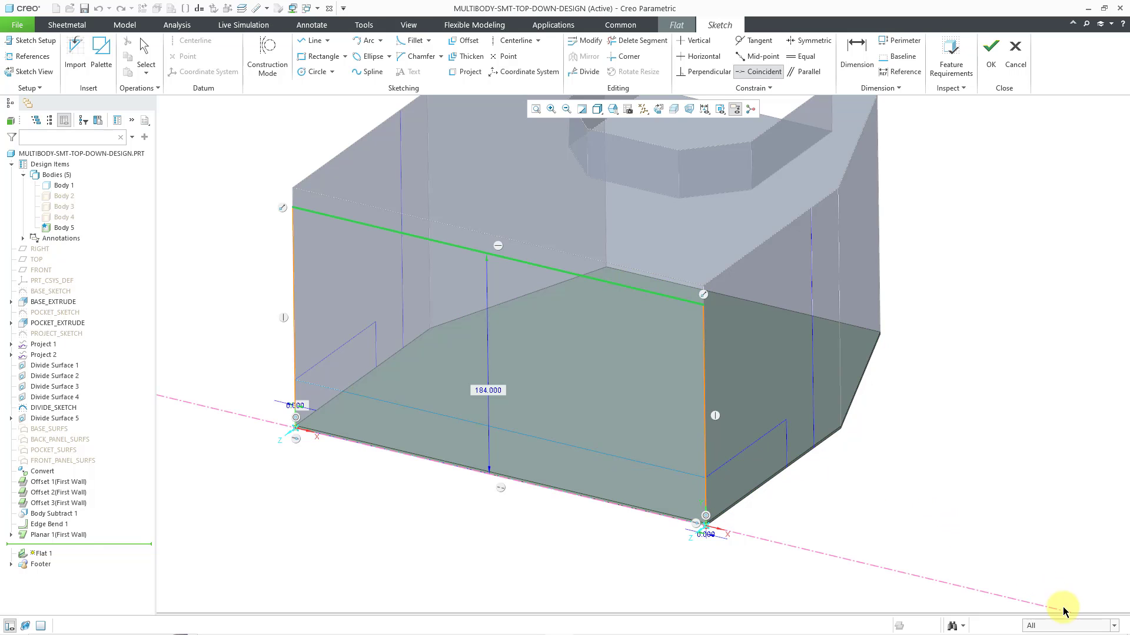
click(1068, 628)
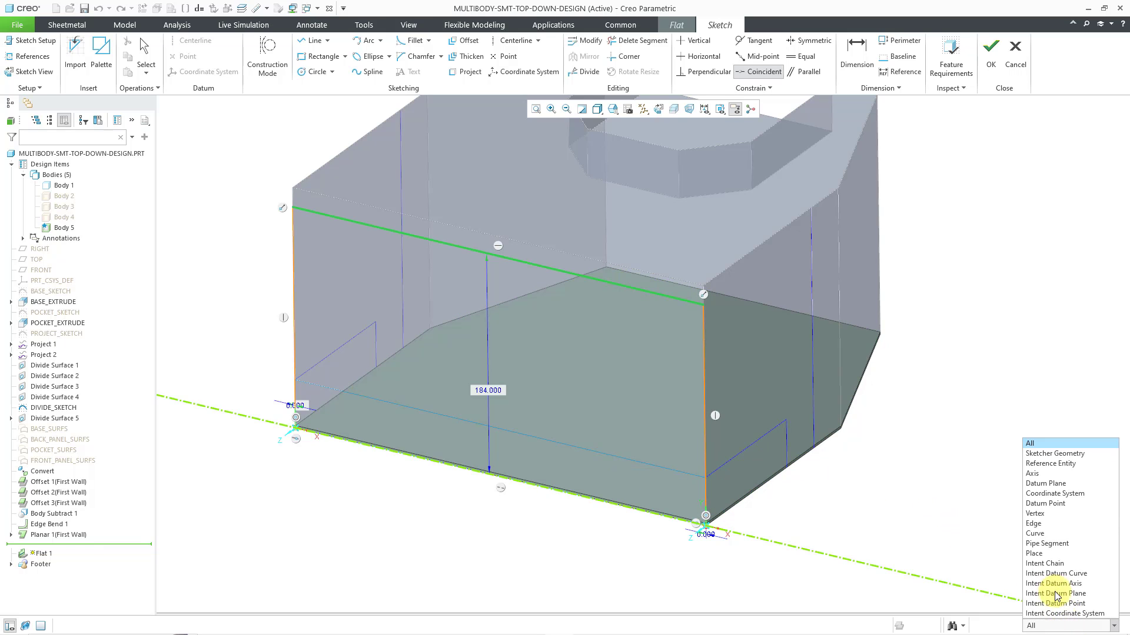
click(1050, 524)
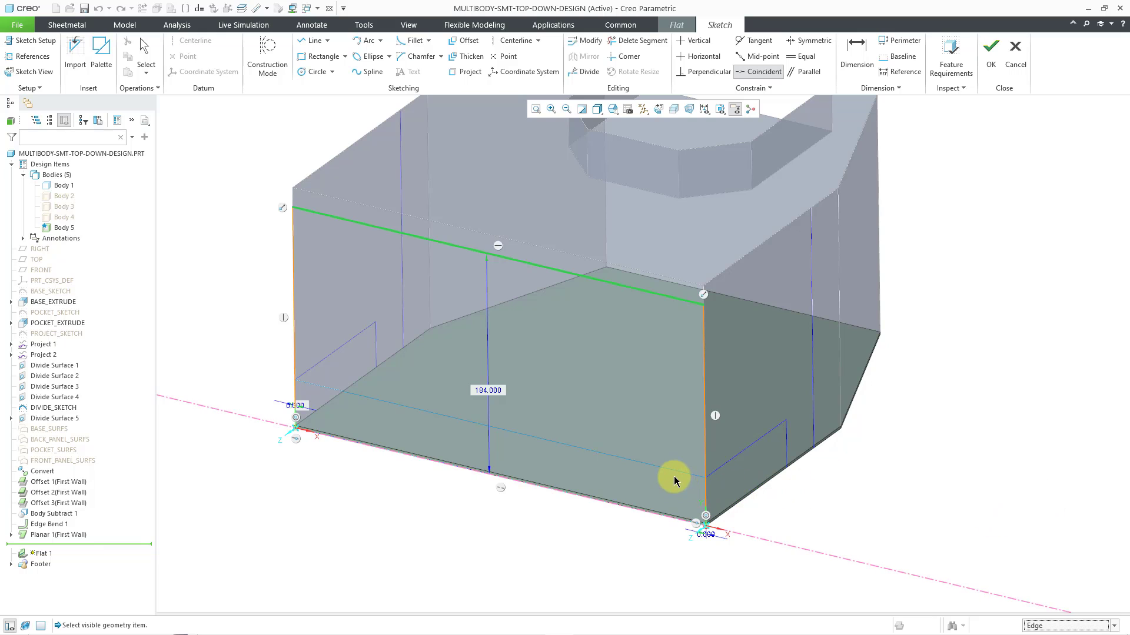
click(674, 476)
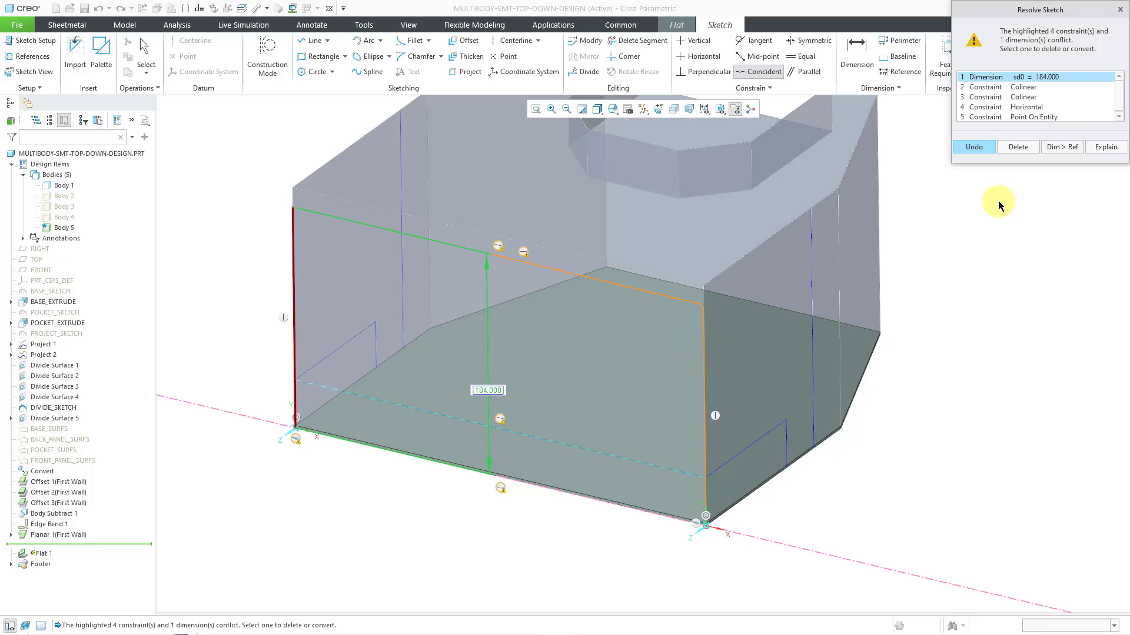
click(1019, 148)
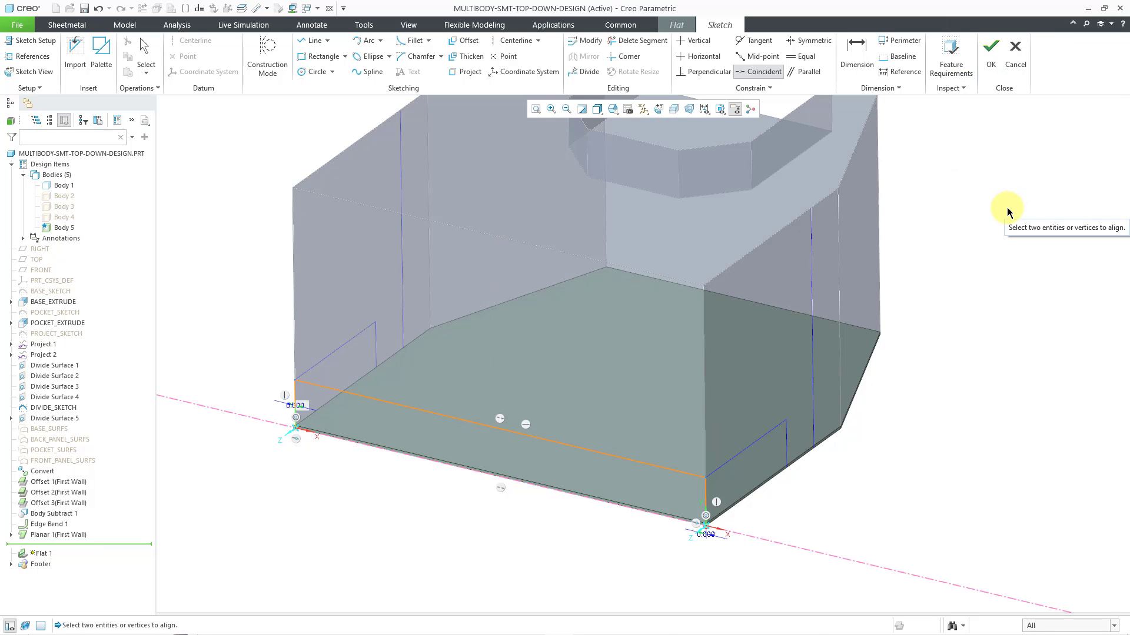
right_click(972, 204)
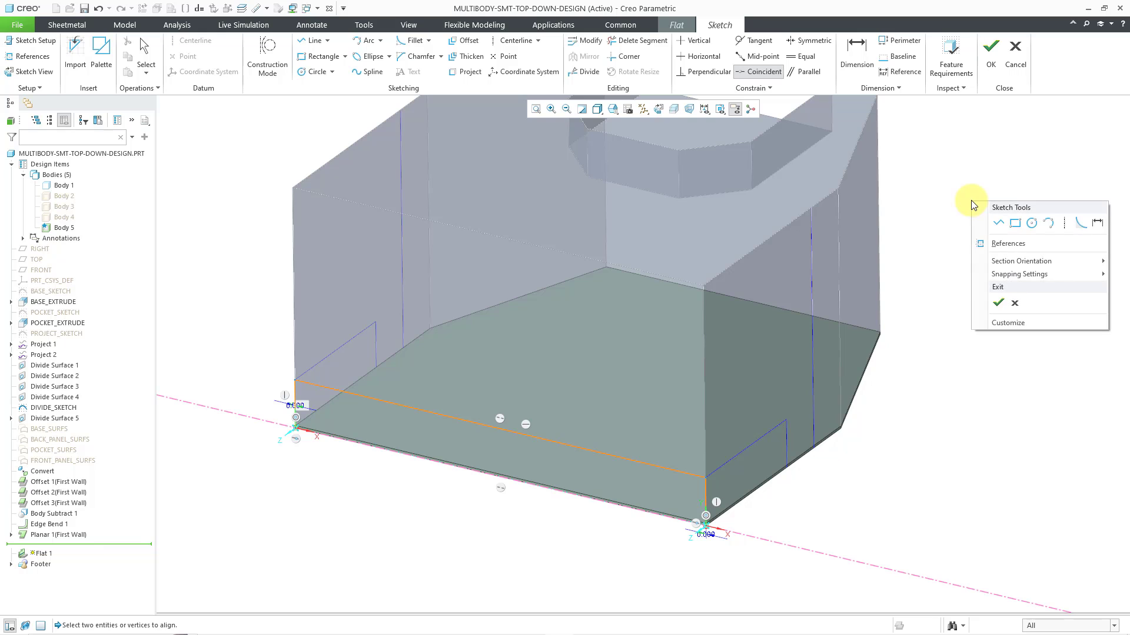
click(998, 303)
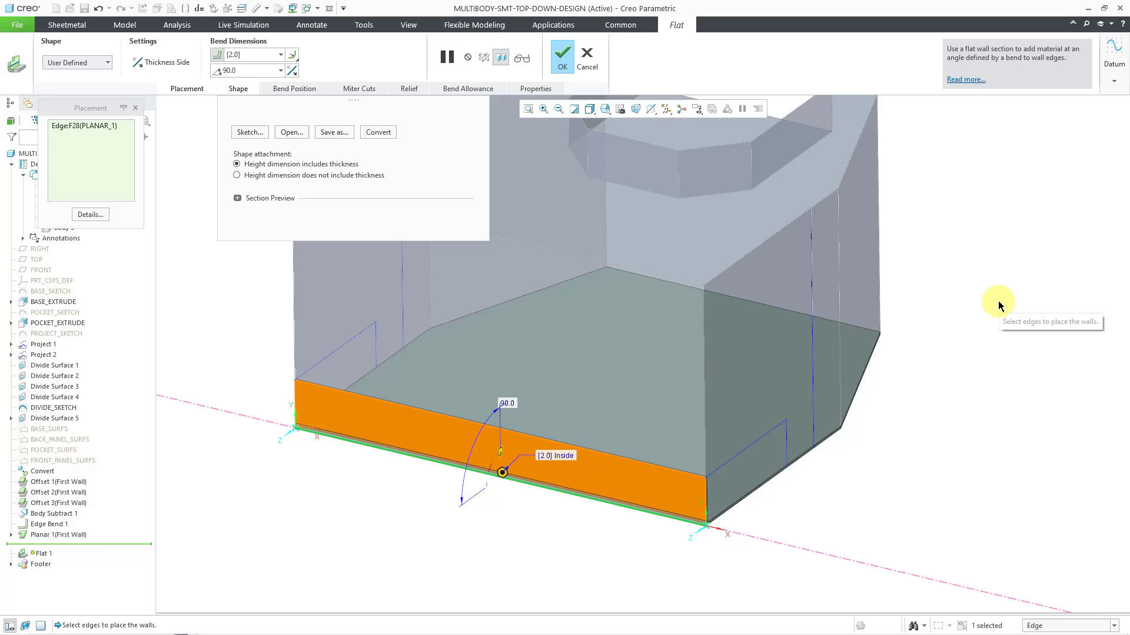
Step: Set the bend radius to 2.0 * Thickness and complete Flat 1
click(280, 54)
click(269, 90)
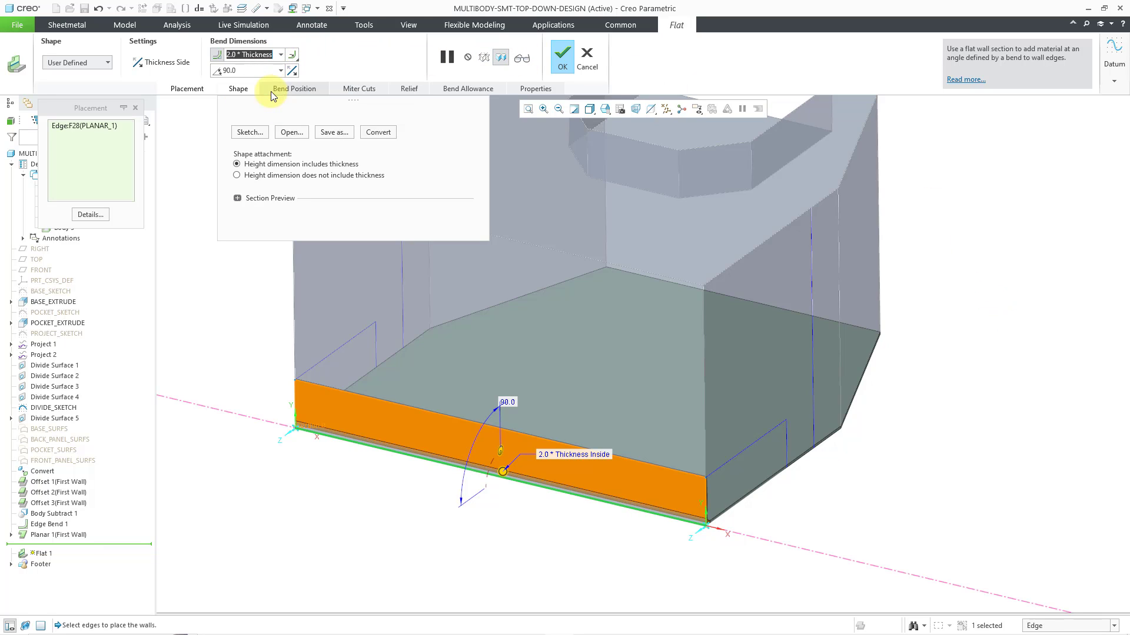
middle_drag(761, 393, 726, 398)
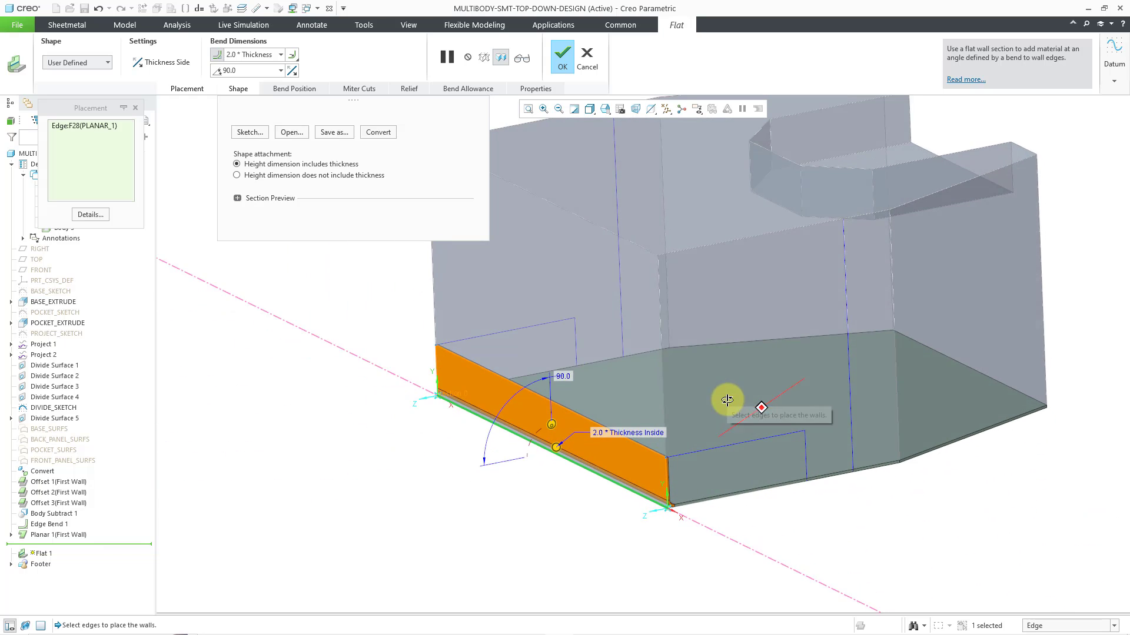
middle_click(365, 295)
Step: Start a second flat wall on the adjoining base edge and sketch its shape
click(706, 505)
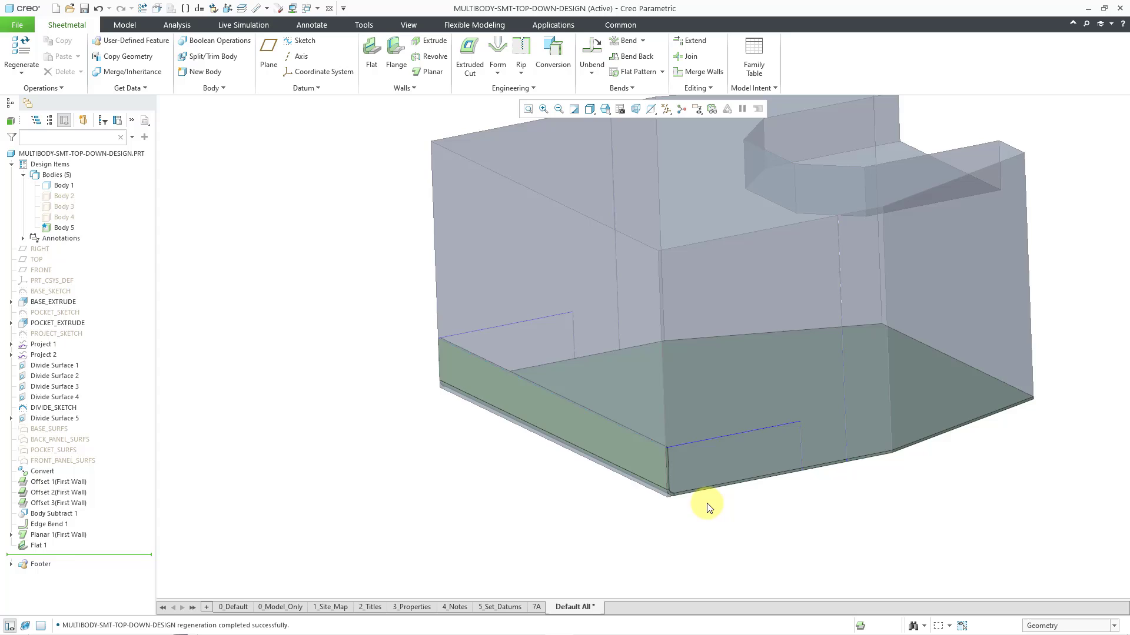
scroll(706, 496, down, 5)
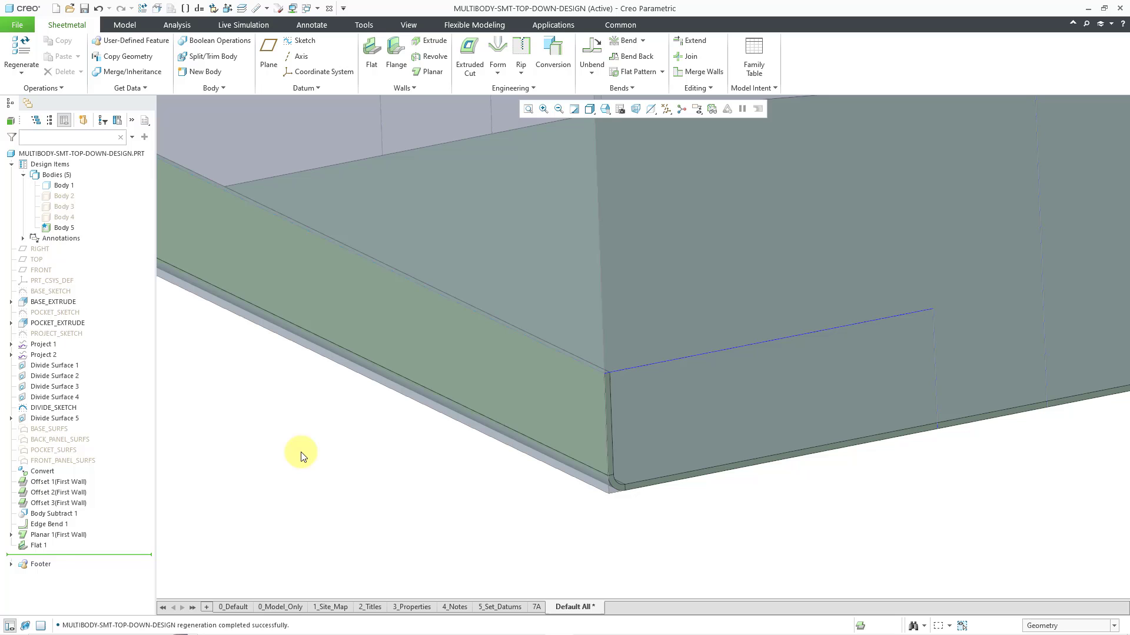
click(336, 233)
click(373, 69)
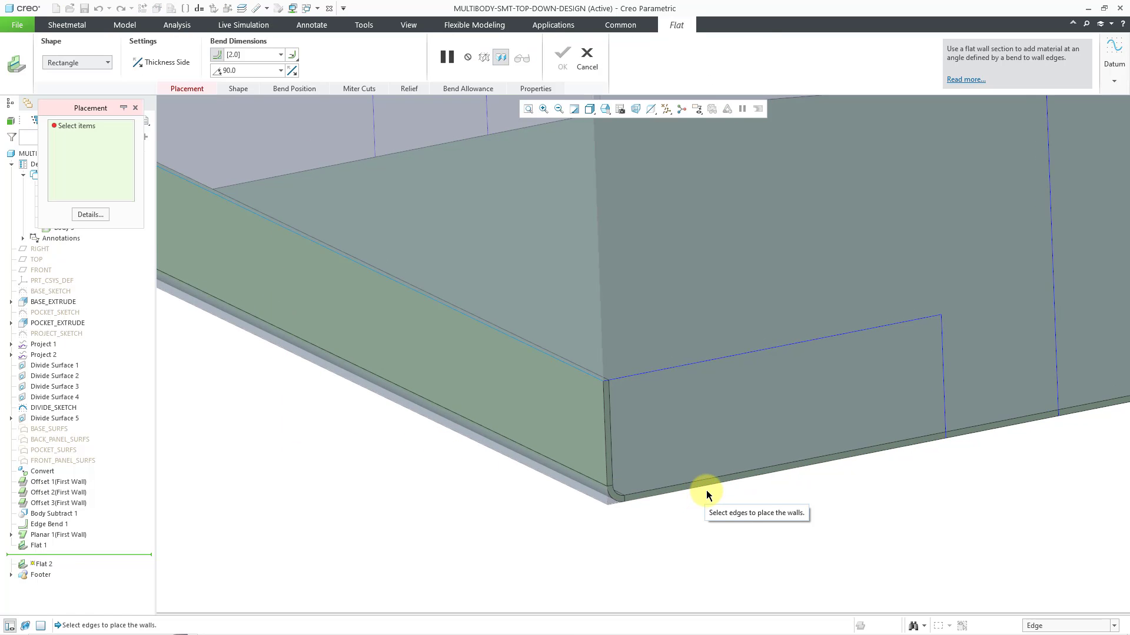
click(708, 491)
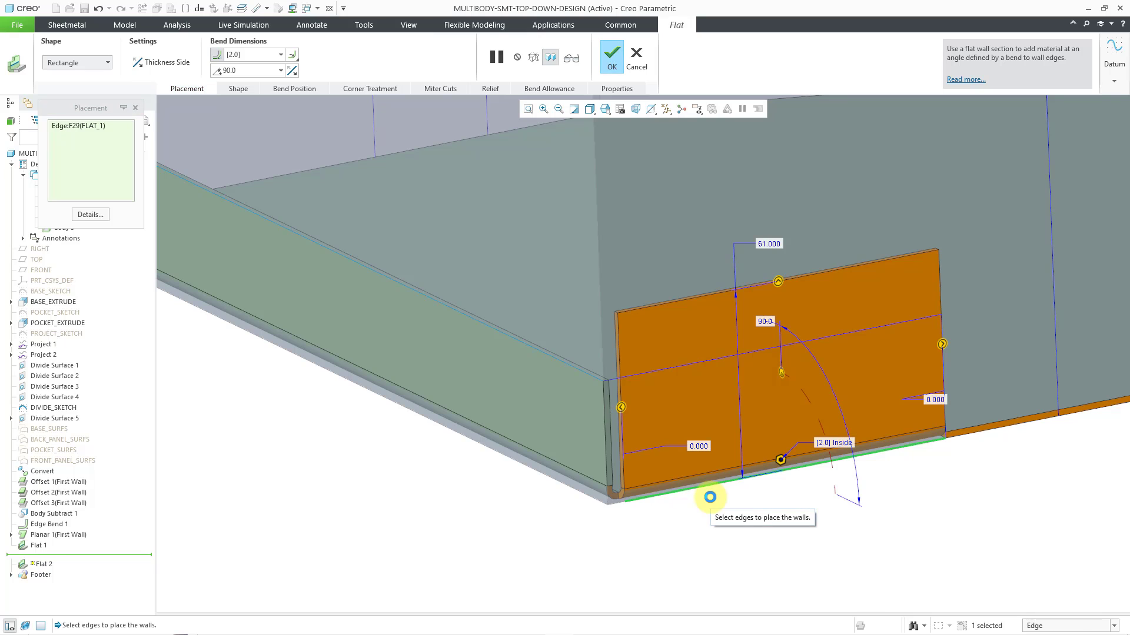
click(246, 91)
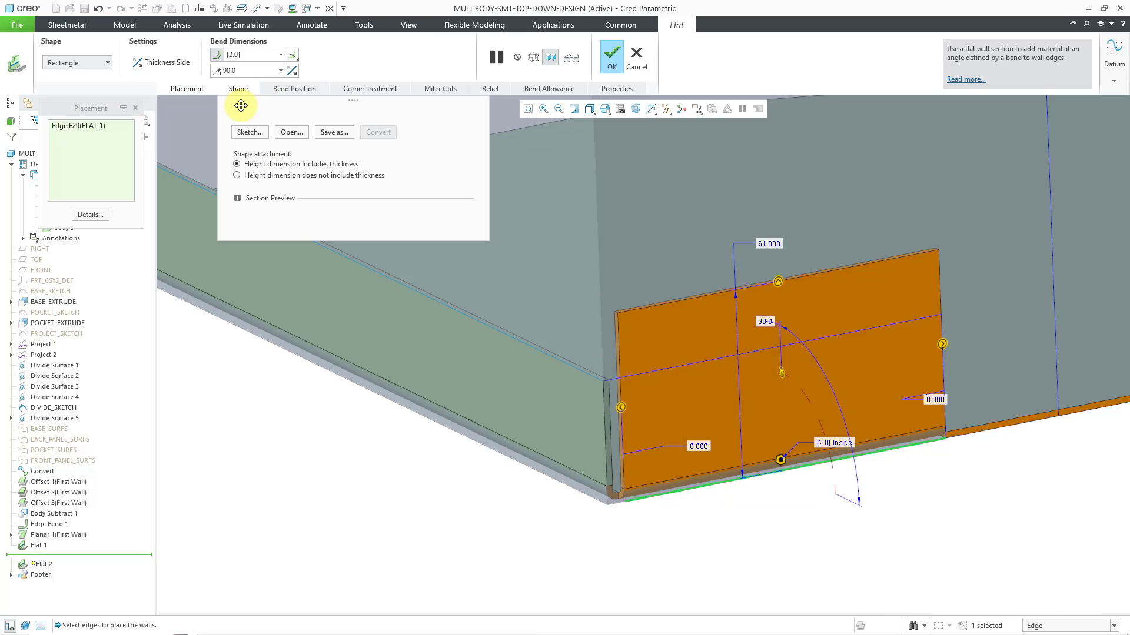
click(249, 132)
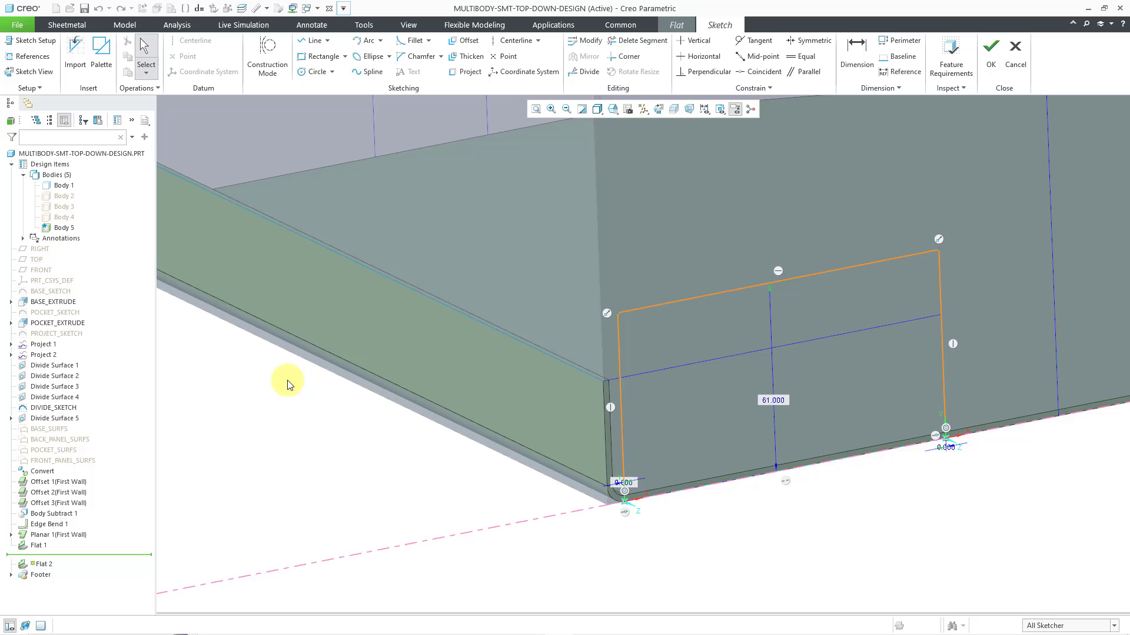
Step: Make the top line coincident with the divide edge, deleting the 61 height dimension
click(759, 73)
click(845, 261)
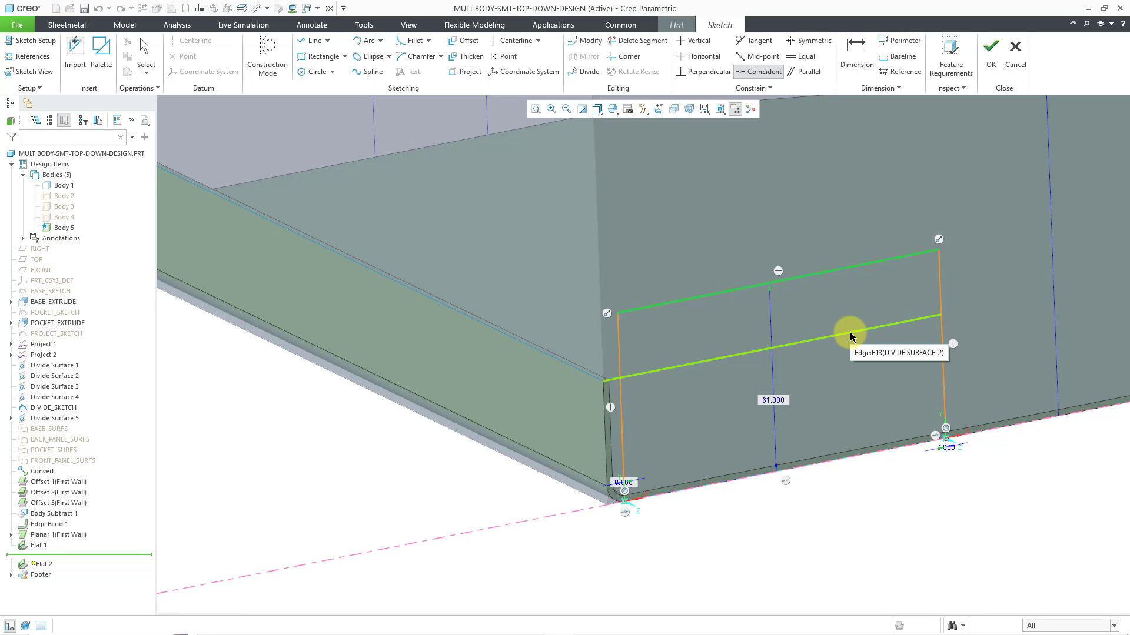
click(850, 336)
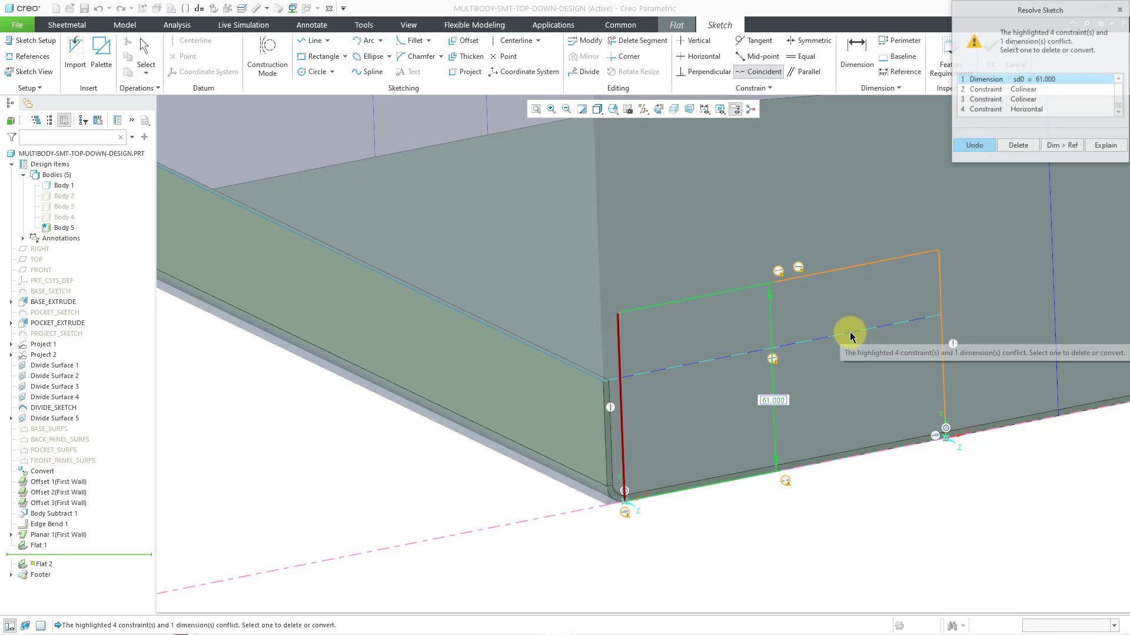
click(1012, 145)
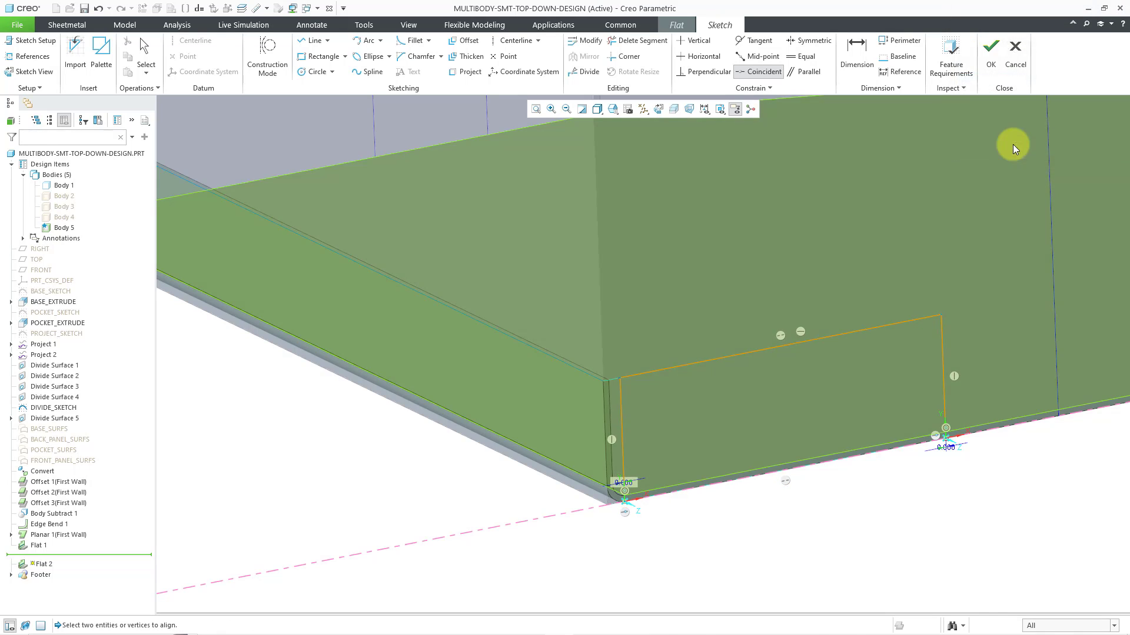
click(994, 56)
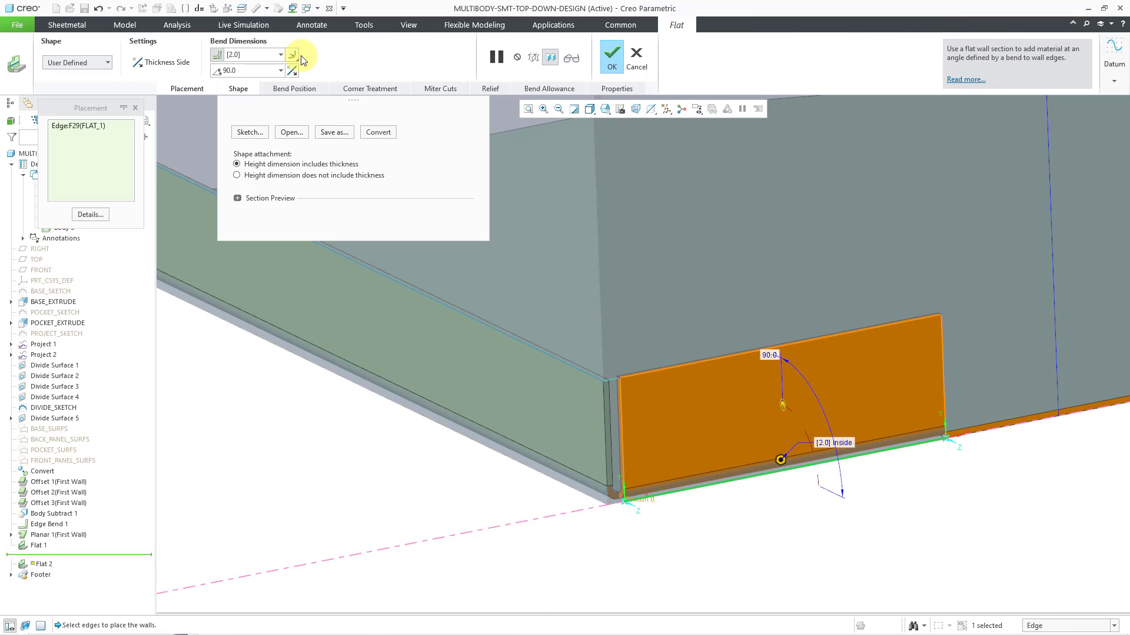
Step: Complete Flat 2 with a 2.0 * Thickness bend radius
click(281, 55)
click(276, 93)
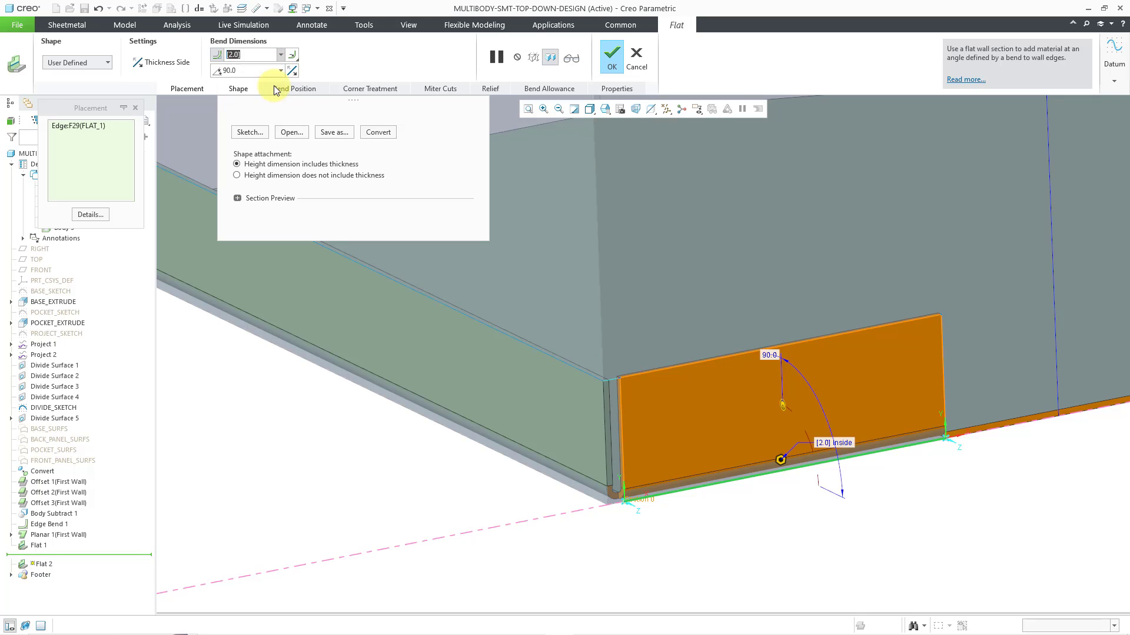
click(611, 58)
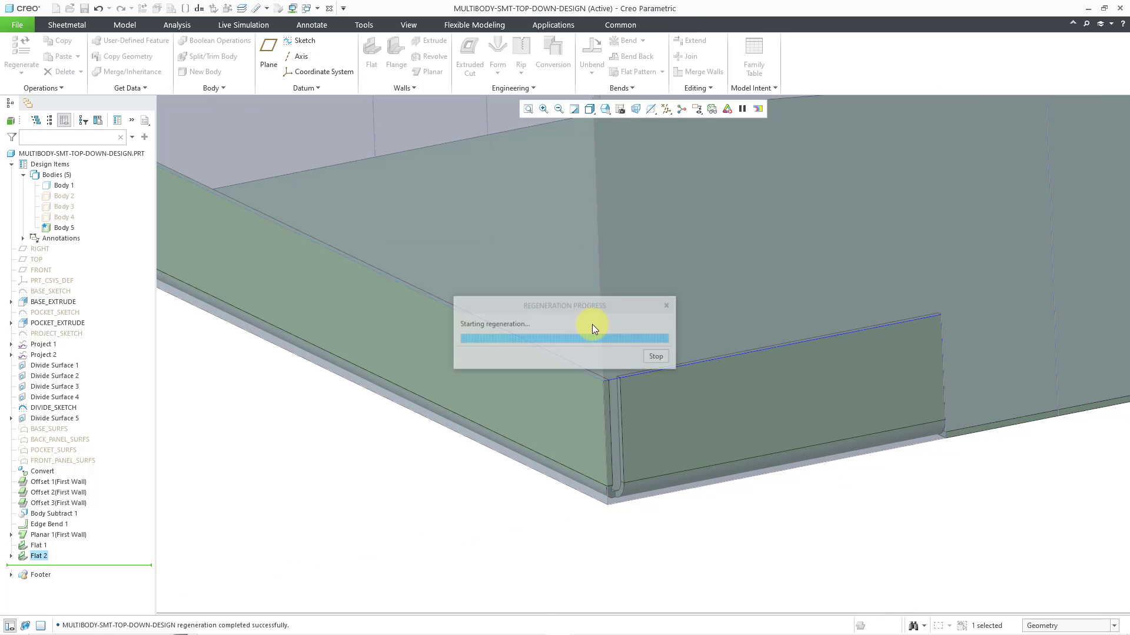
Step: Hide the DIVIDE_SKETCH and Project 1 curves from the model tree
mouse_move(577, 429)
middle_down()
mouse_move(531, 418)
mouse_move(504, 442)
mouse_move(375, 460)
mouse_move(293, 494)
mouse_move(292, 520)
middle_up()
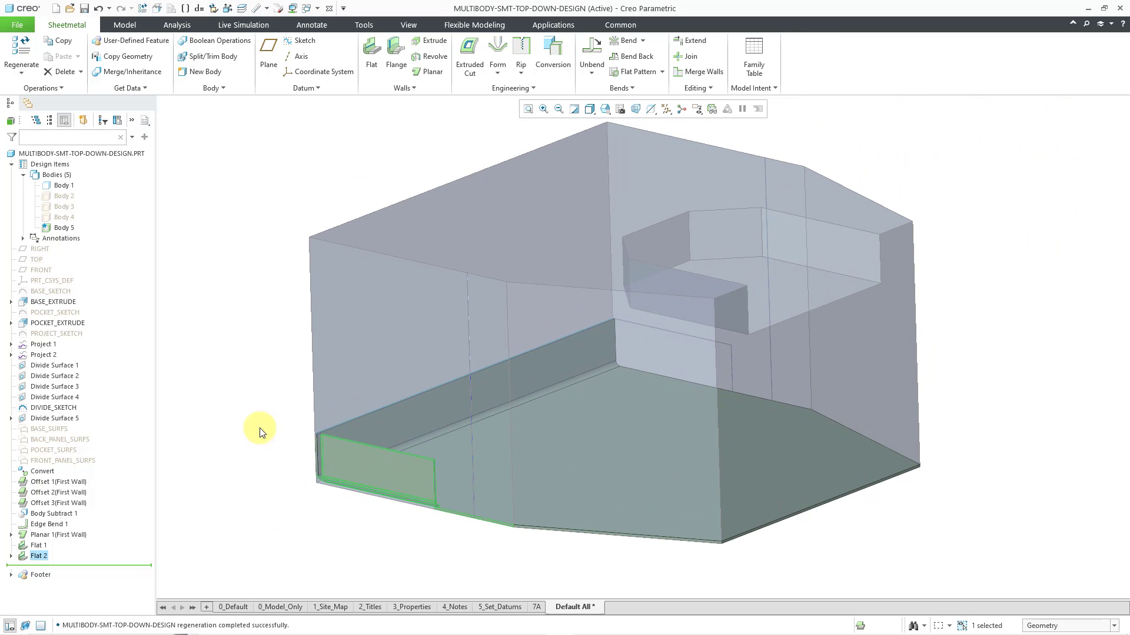
middle_drag(302, 375, 289, 391)
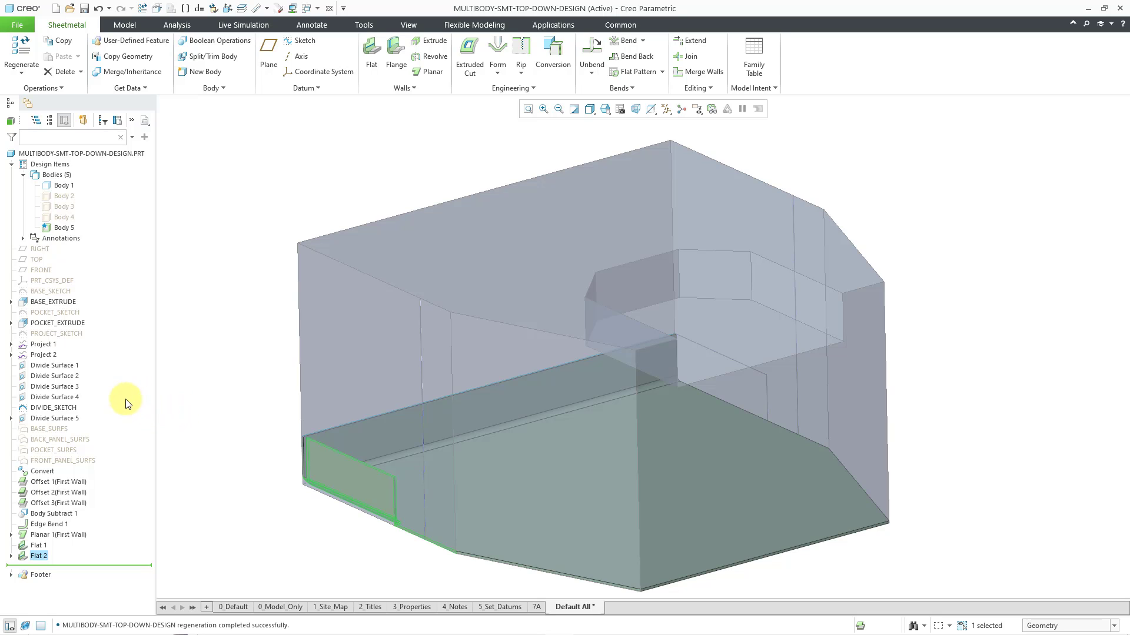
right_click(72, 408)
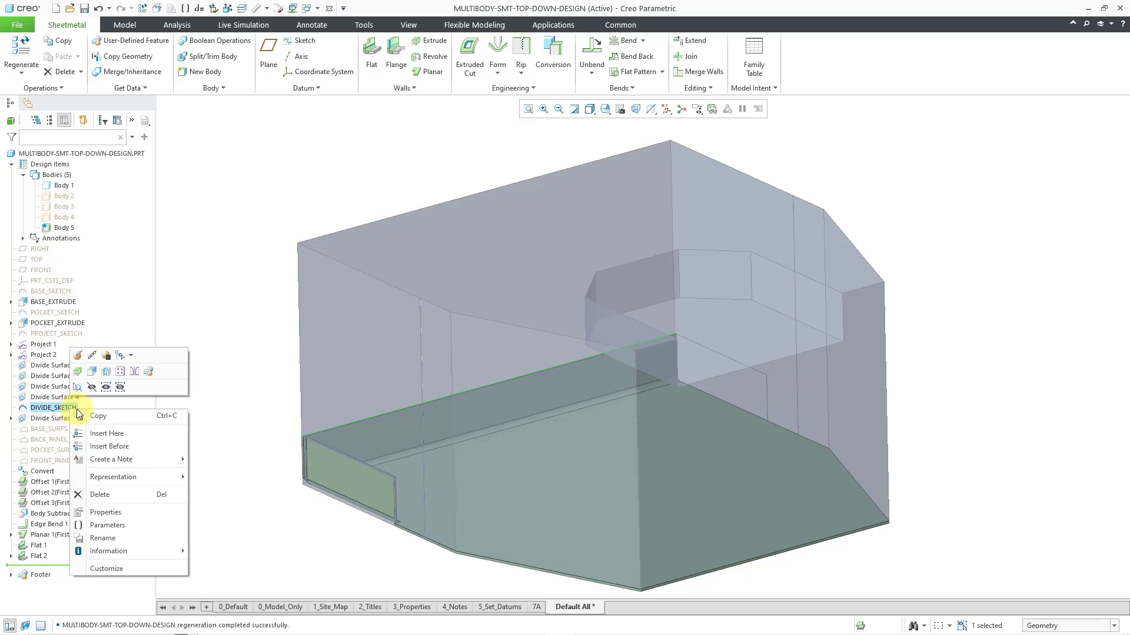
click(93, 388)
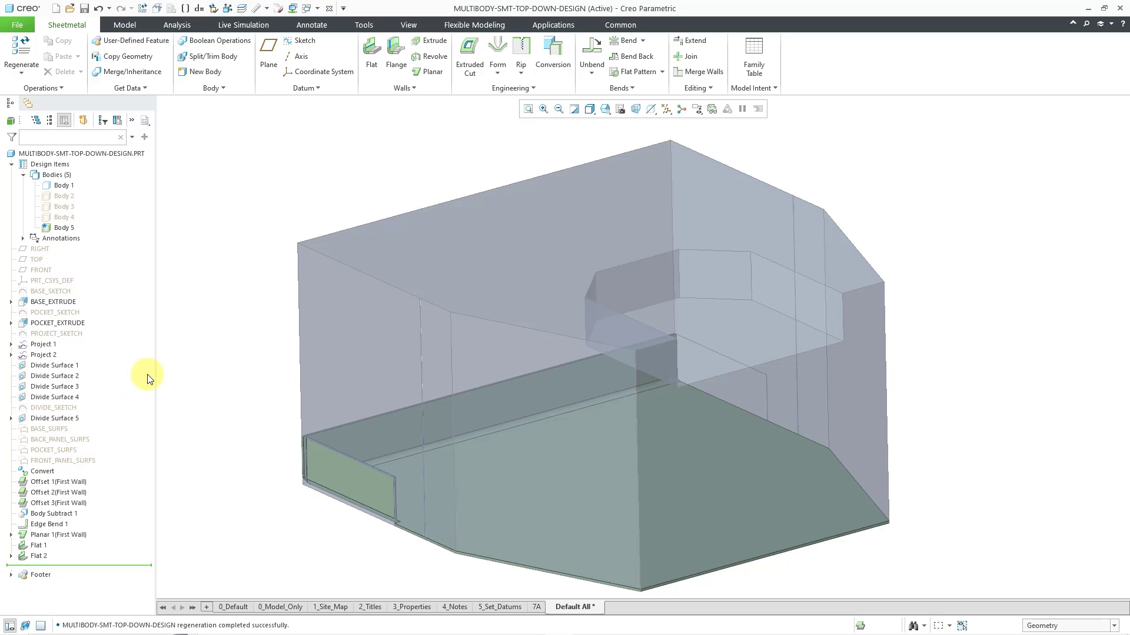
right_click(52, 360)
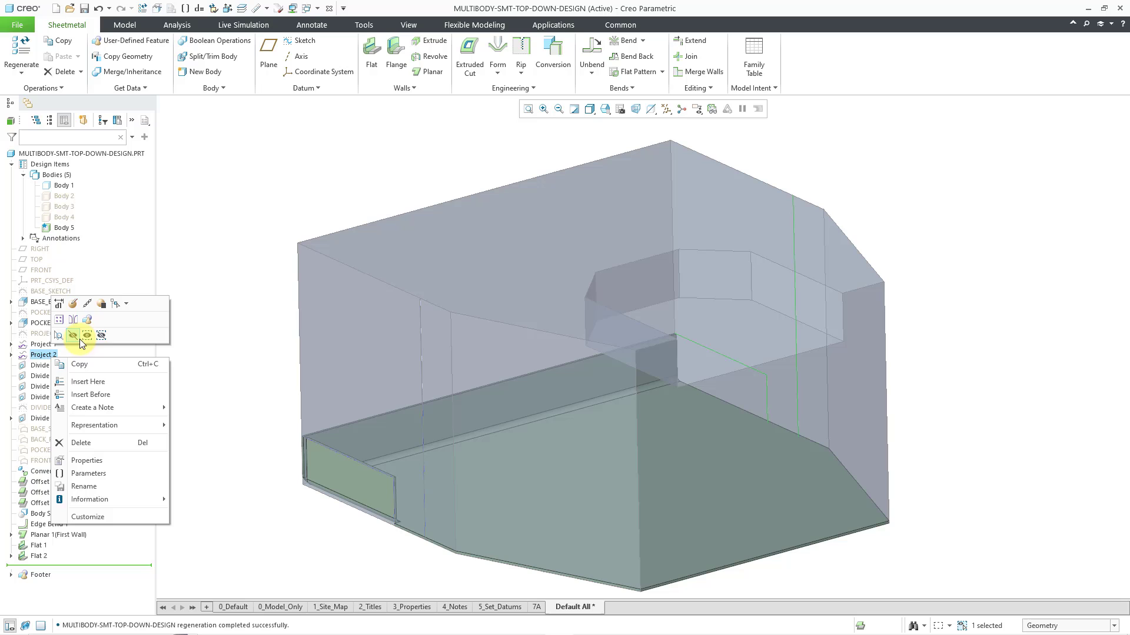
click(76, 335)
right_click(51, 345)
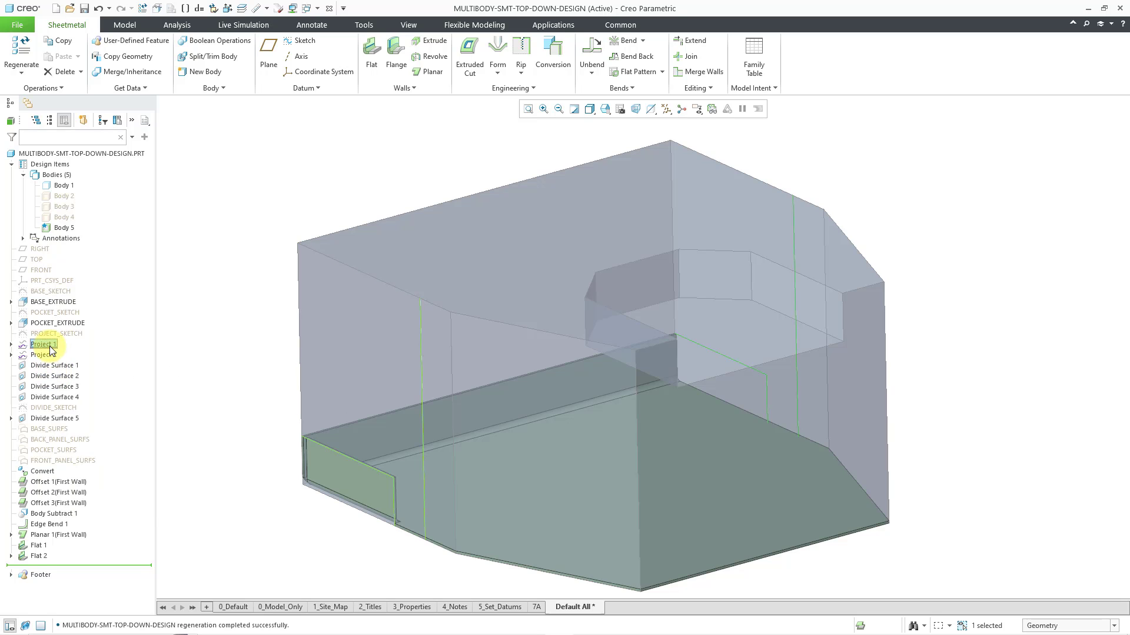
click(72, 325)
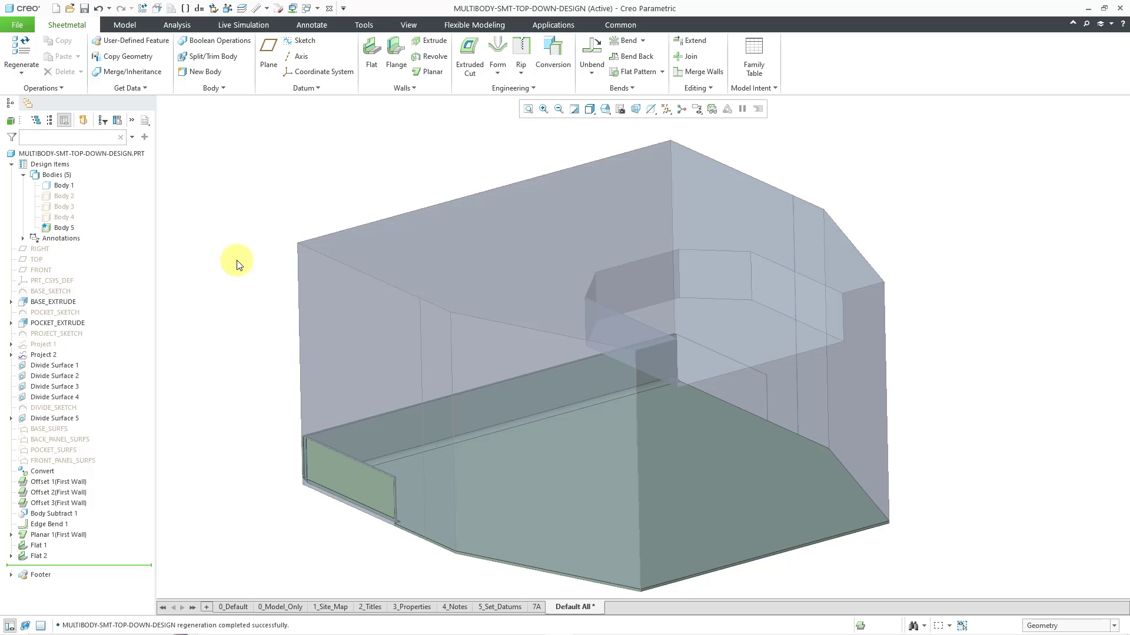
scroll(511, 203, down, 2)
middle_drag(511, 203, 509, 210)
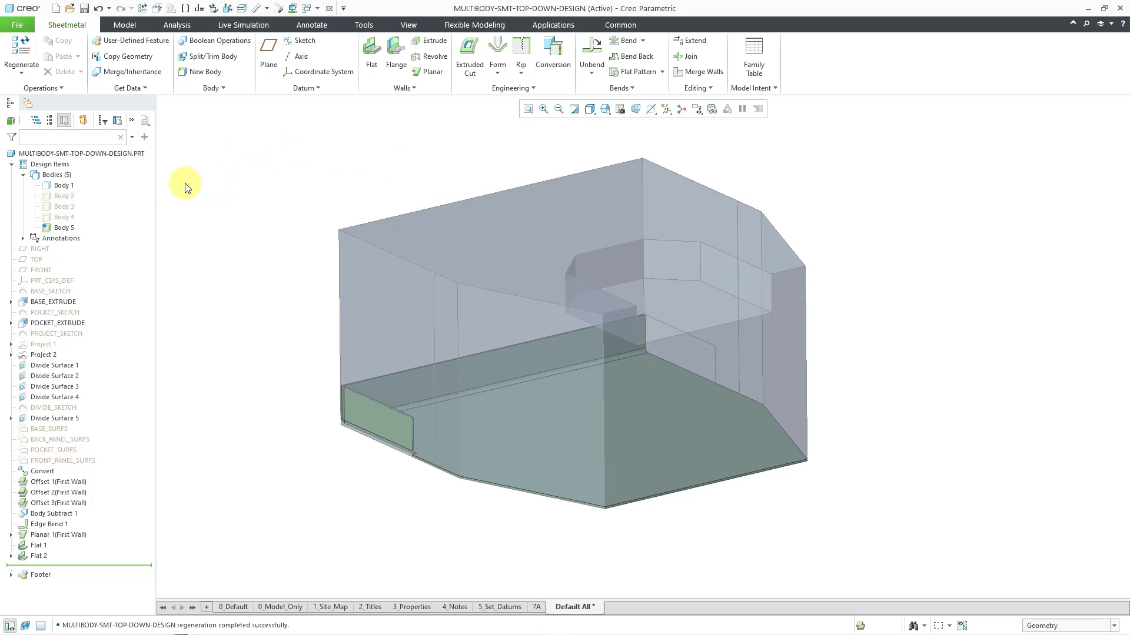
Step: Hide Body 1, then cancel the Create Part from Body attempt on it
click(66, 185)
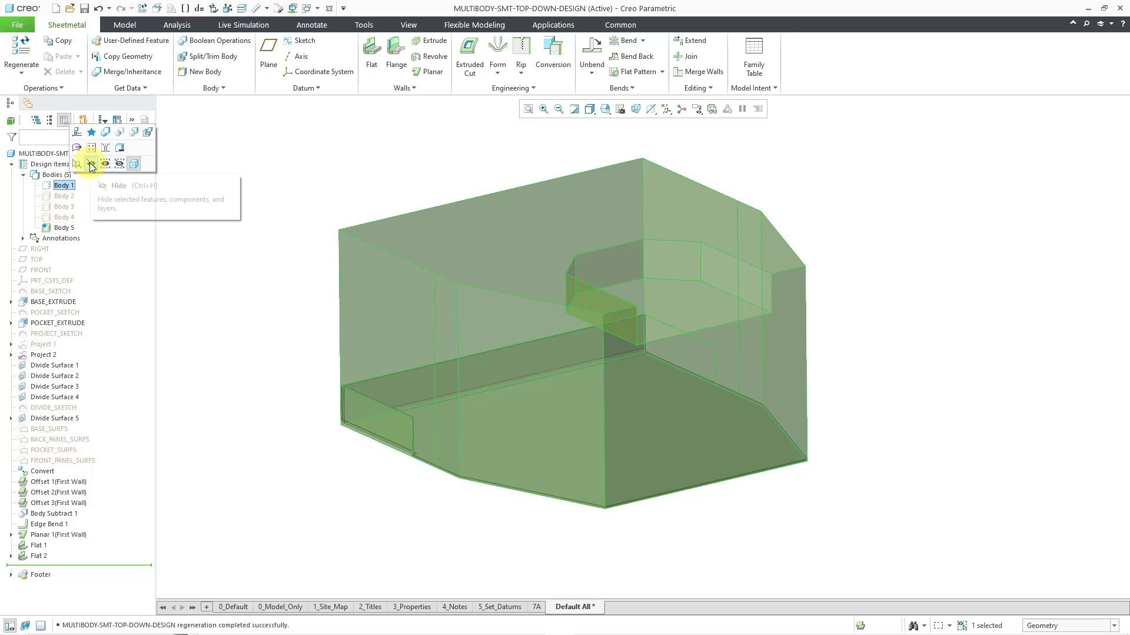
click(91, 166)
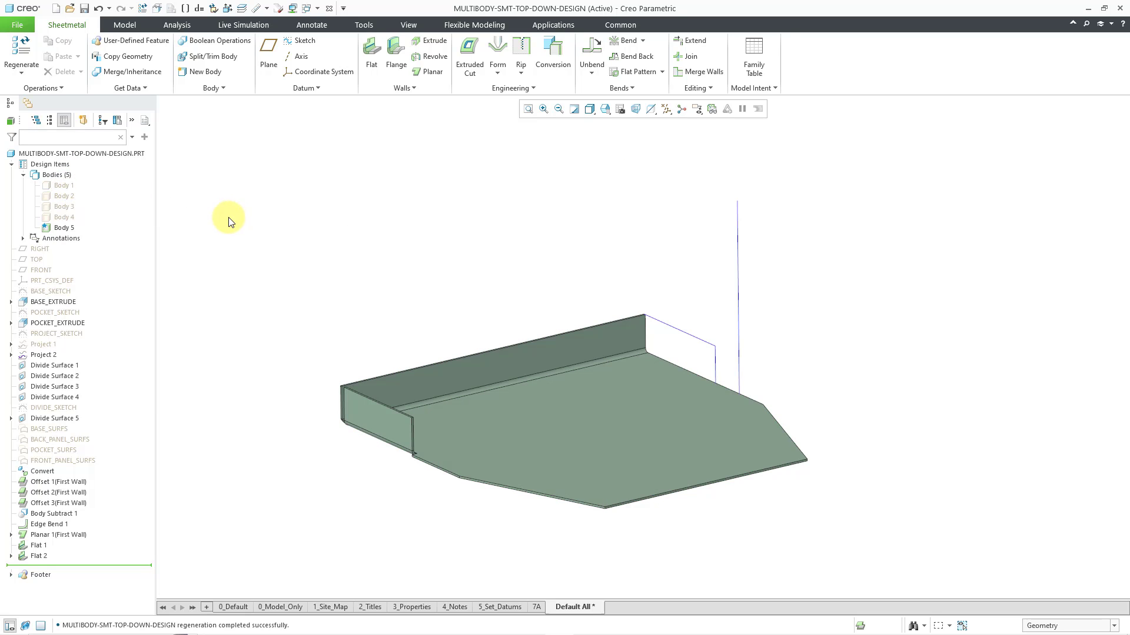
right_click(66, 191)
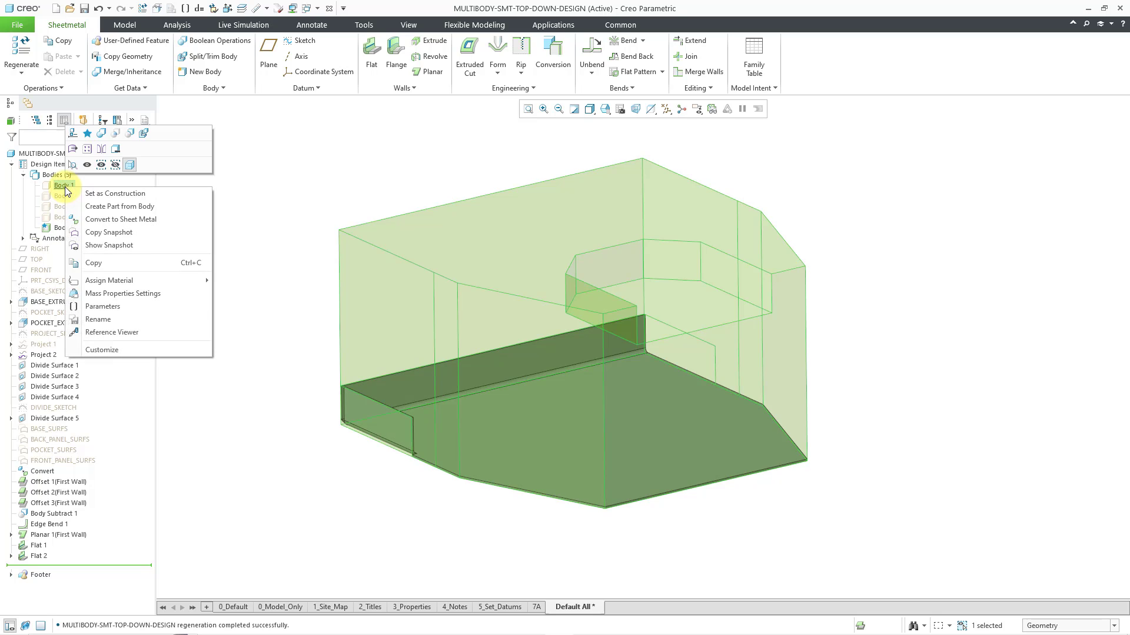
click(121, 206)
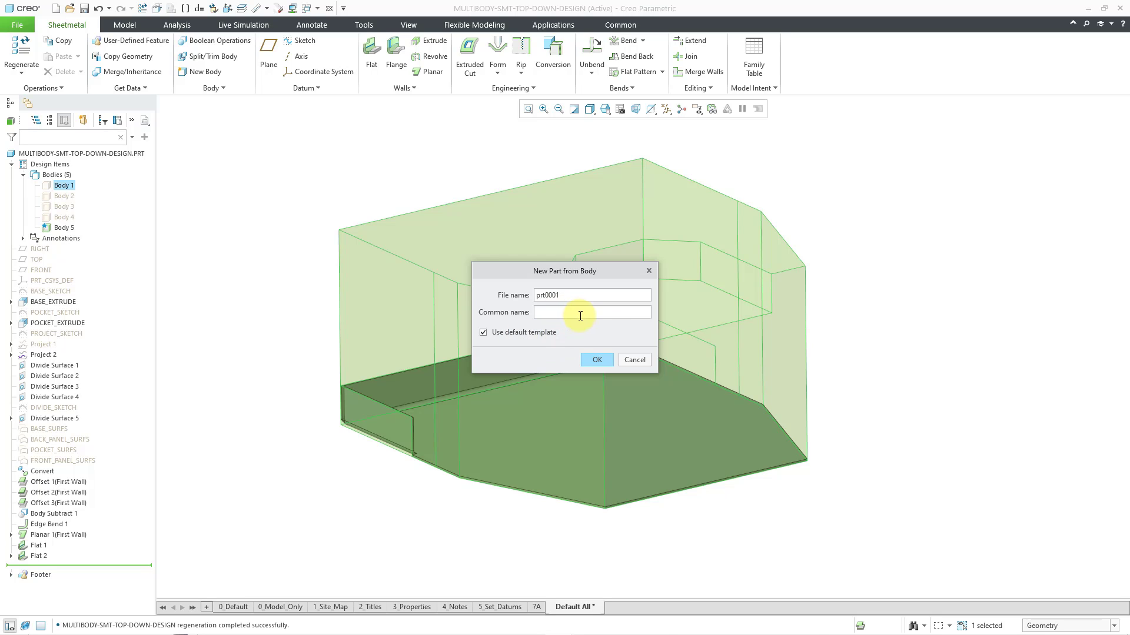
click(635, 359)
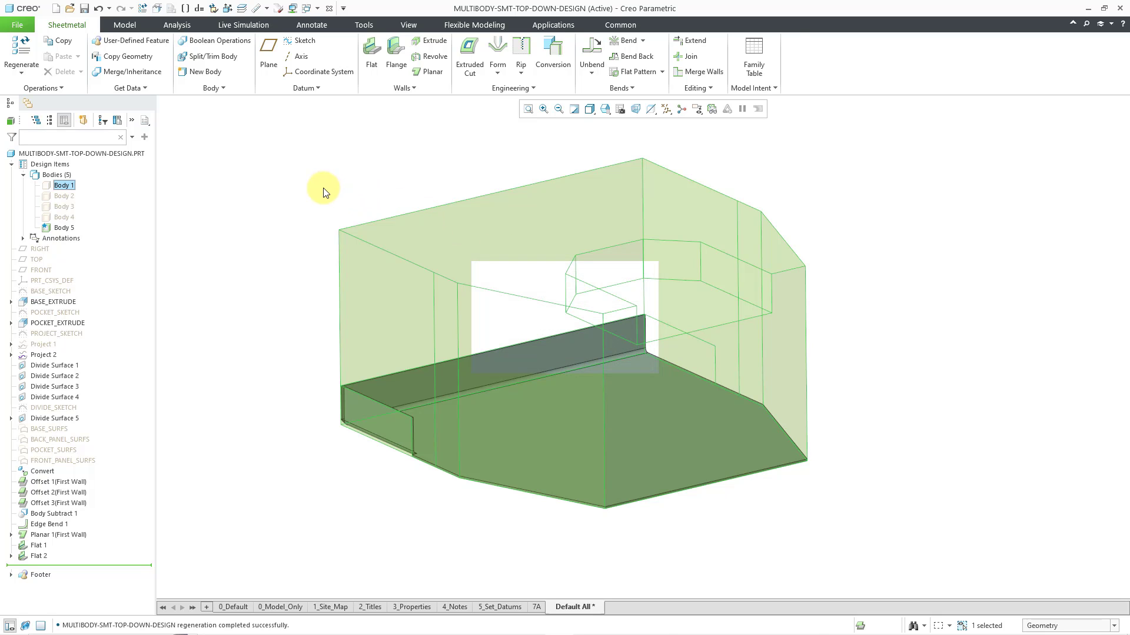
Step: Hide the Project 2 curve
click(306, 190)
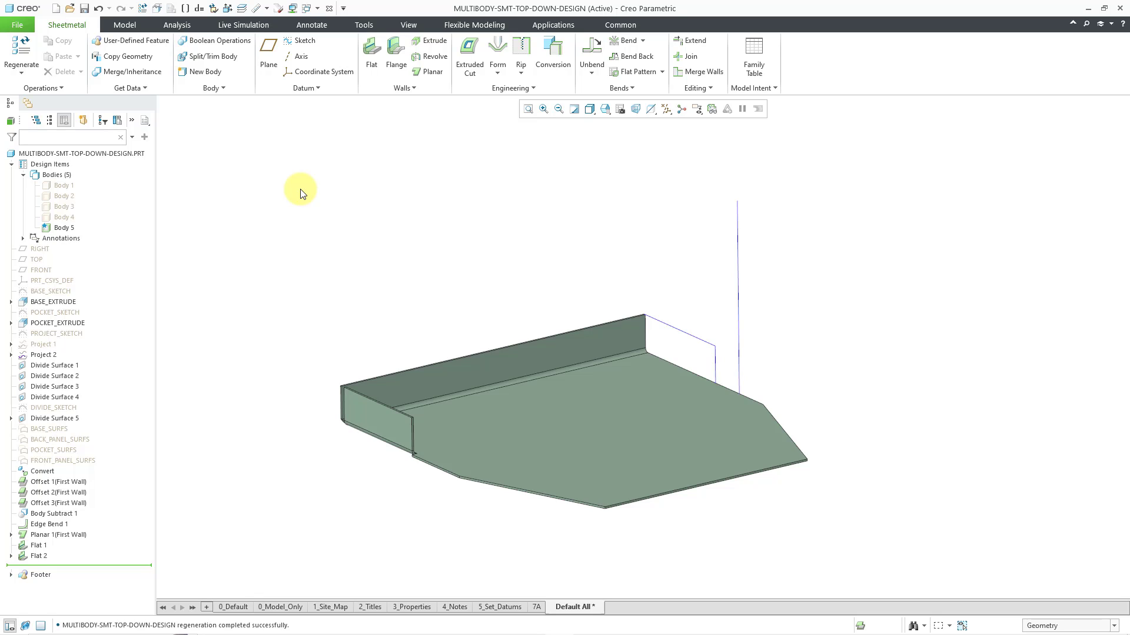
right_click(47, 360)
click(69, 336)
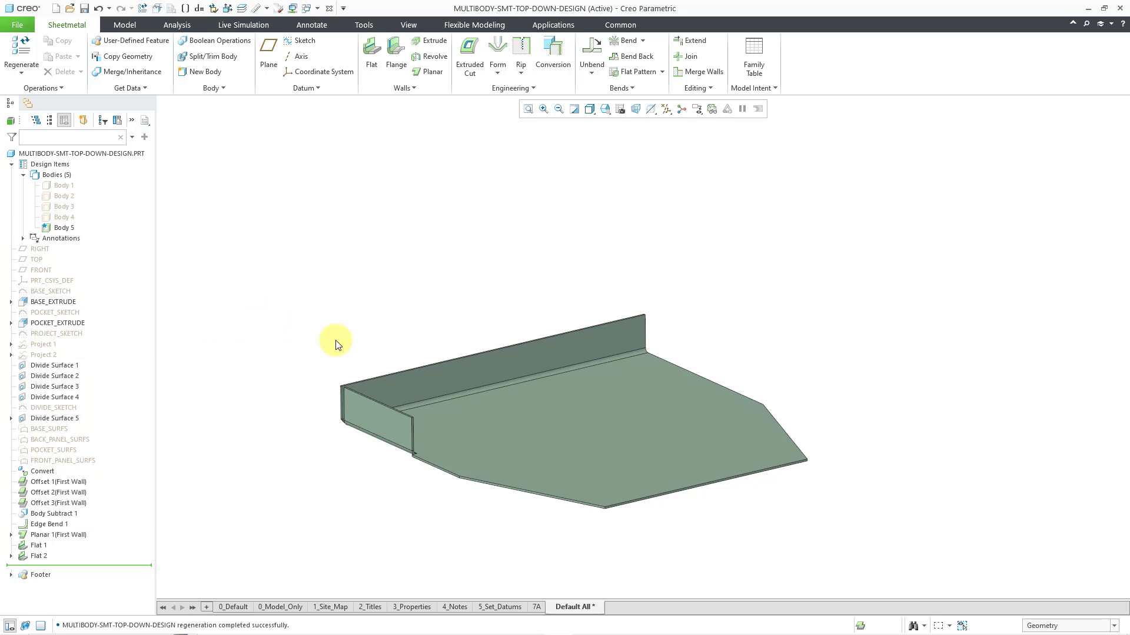
Step: Create the inherited part smt_base from Body 5
click(68, 230)
right_click(66, 230)
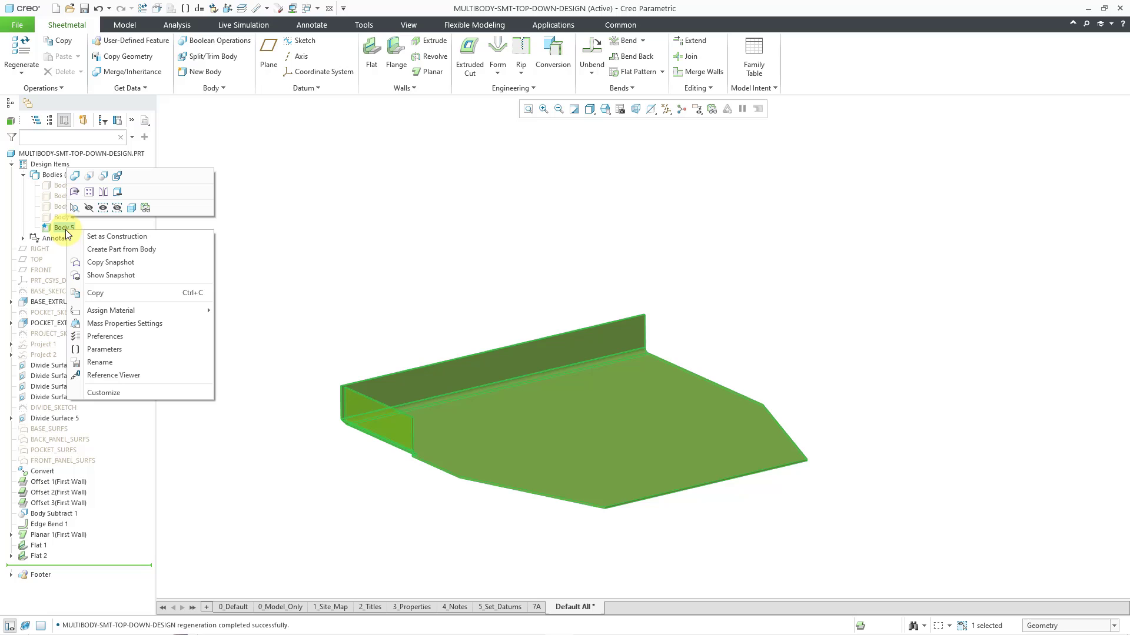
click(142, 249)
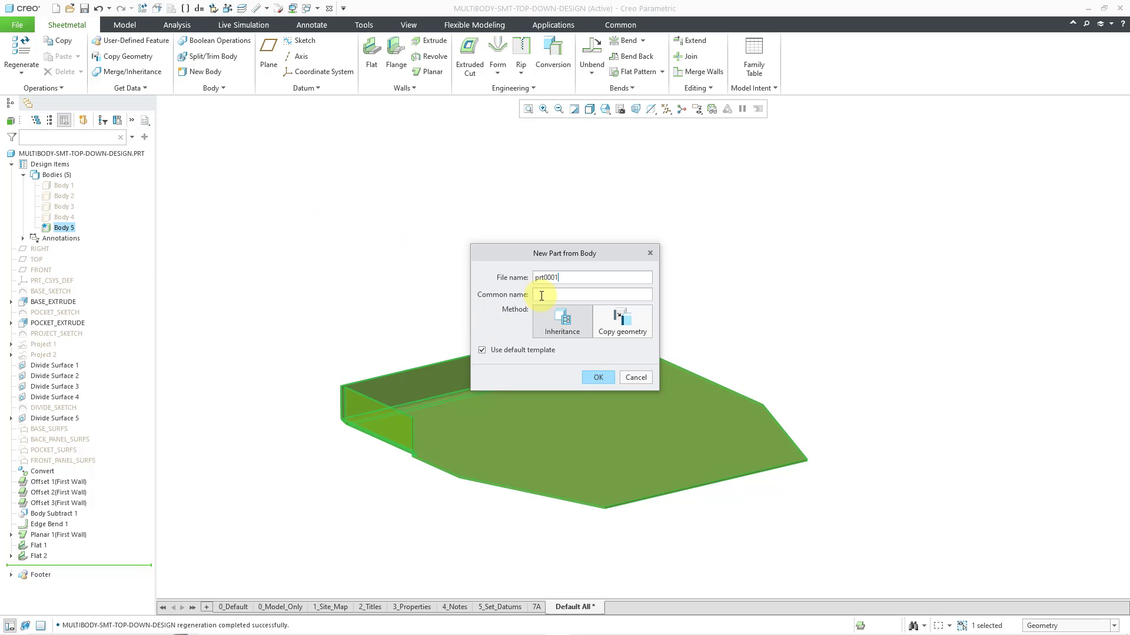
double_click(569, 278)
text(smt_base)
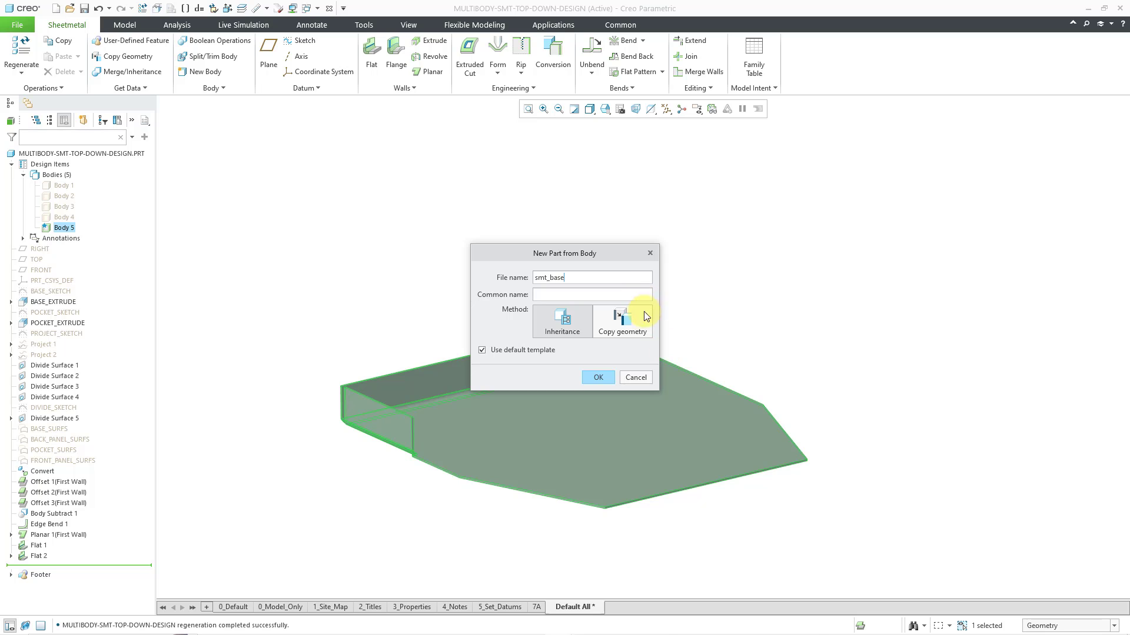
click(598, 378)
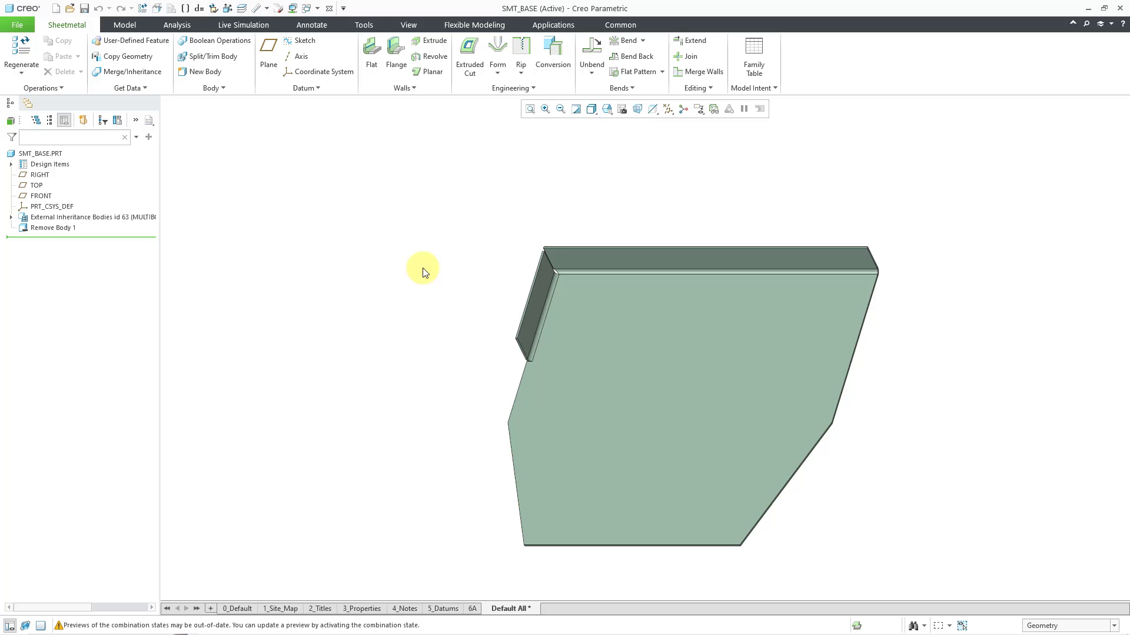
mouse_move(628, 323)
middle_down()
mouse_move(672, 281)
mouse_move(715, 270)
mouse_move(655, 260)
mouse_move(618, 202)
mouse_move(612, 281)
mouse_move(637, 315)
middle_up()
scroll(647, 330, up, 3)
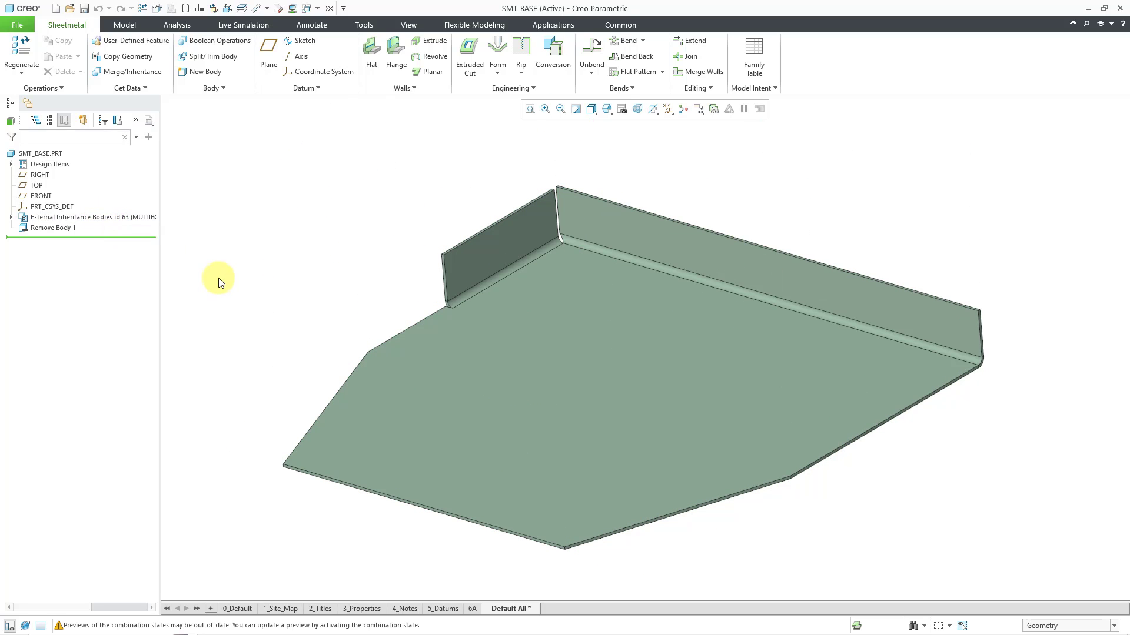
Step: Redefine the inheritance feature: uncheck copying all symbols, review notes and dimensions, finish
click(92, 217)
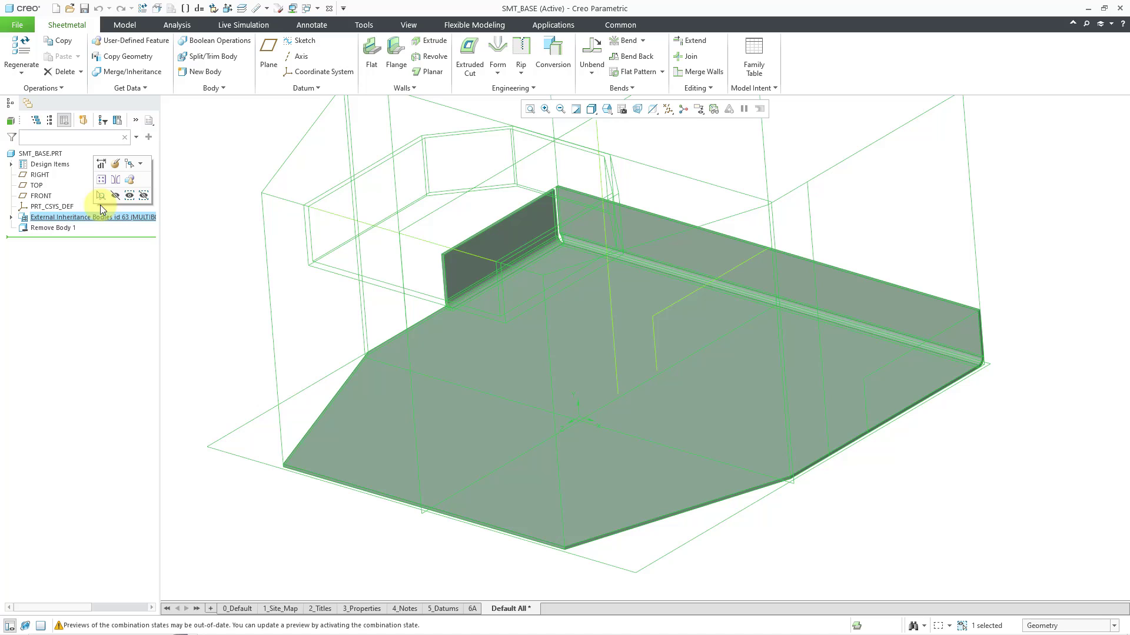
click(115, 164)
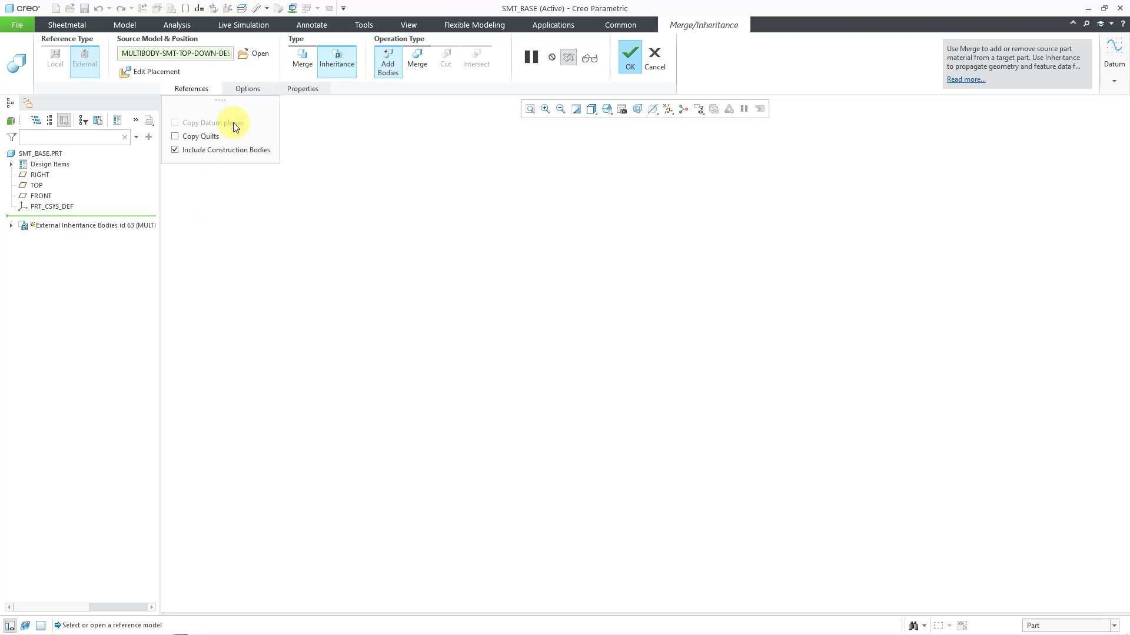
click(243, 87)
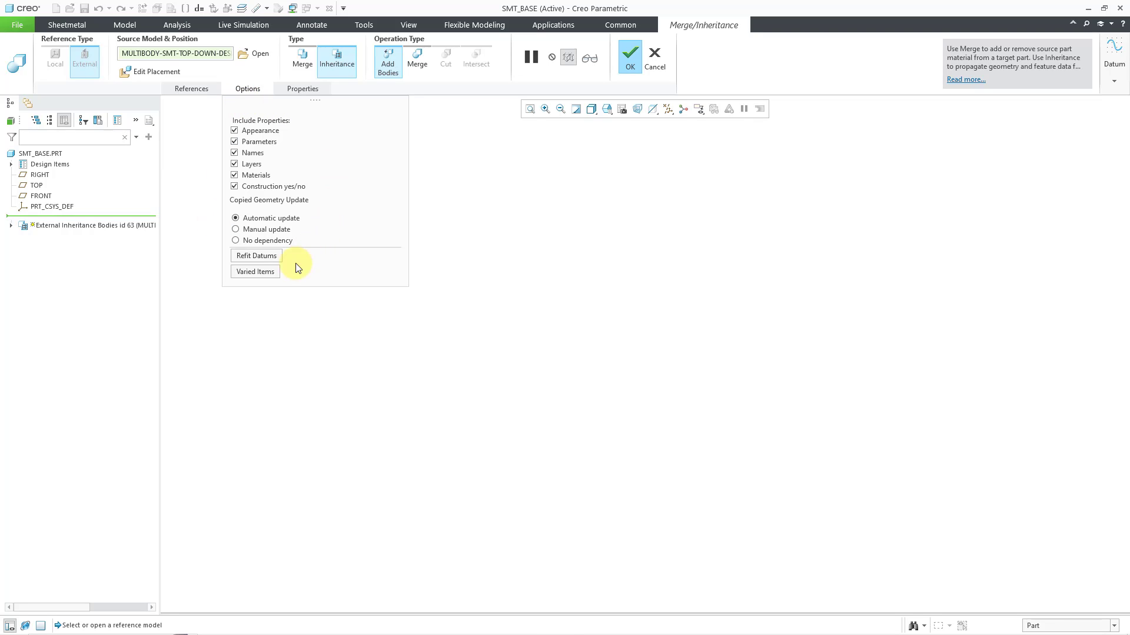
click(265, 274)
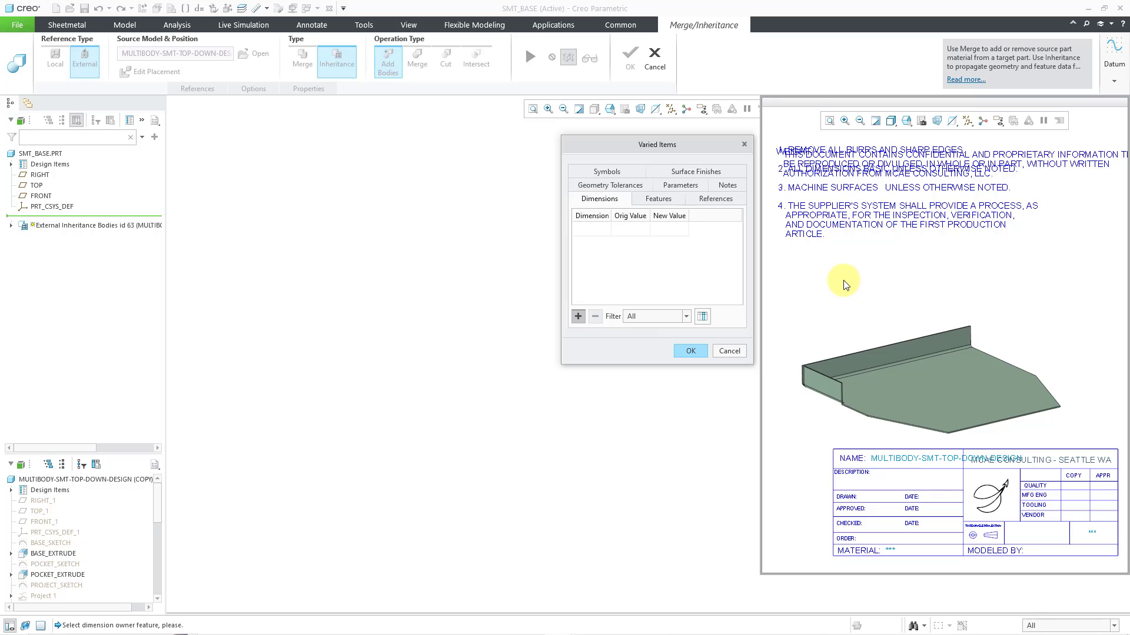
click(621, 172)
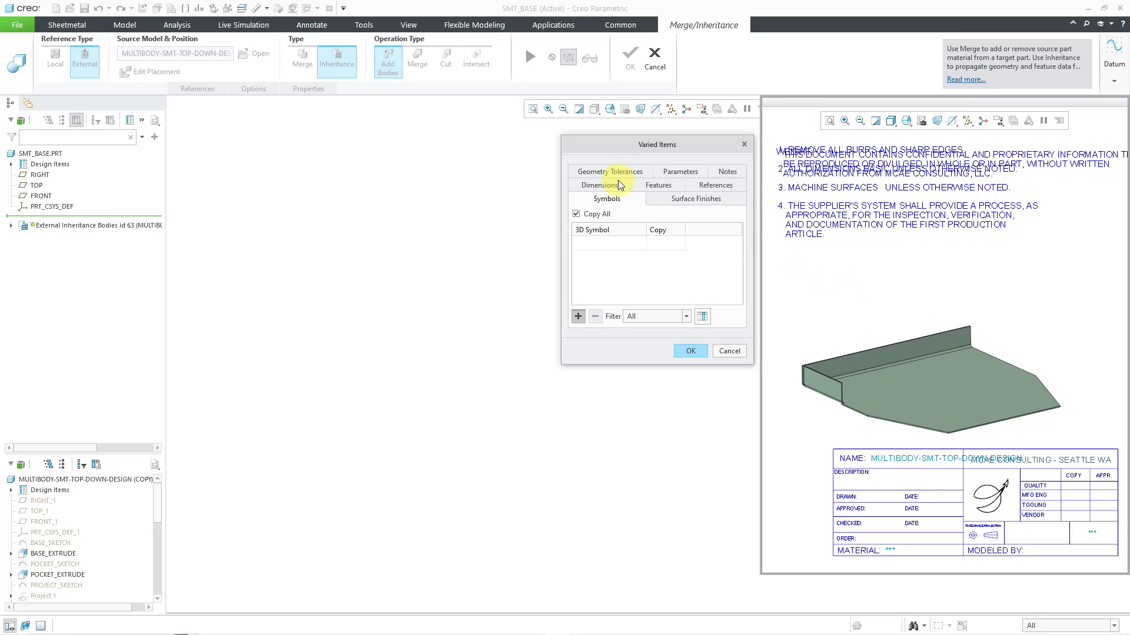
click(576, 213)
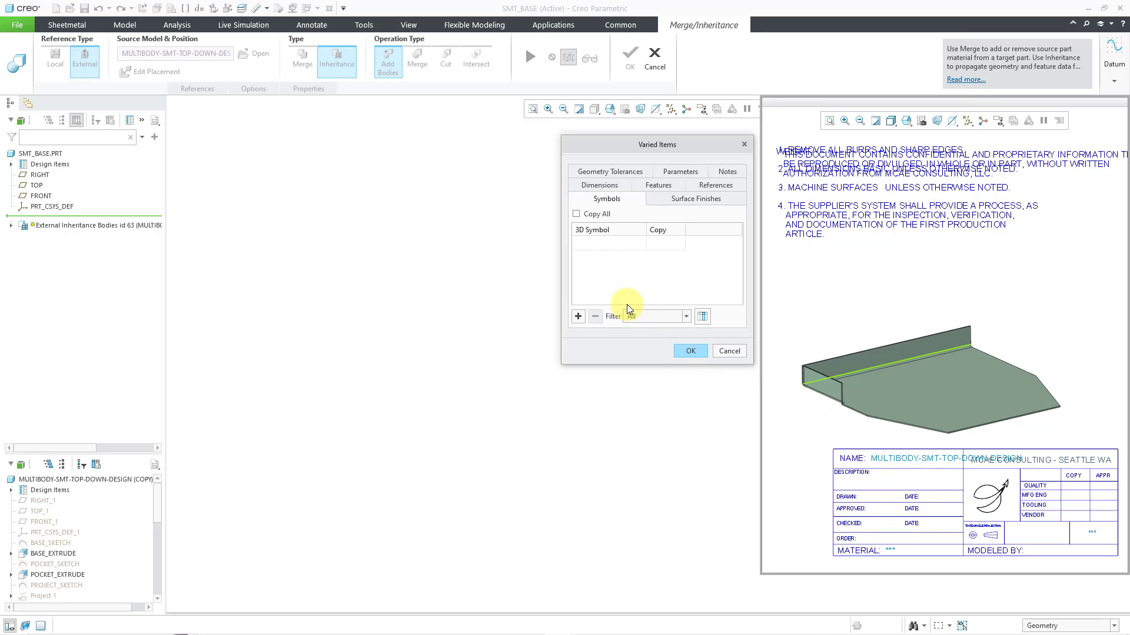
click(722, 171)
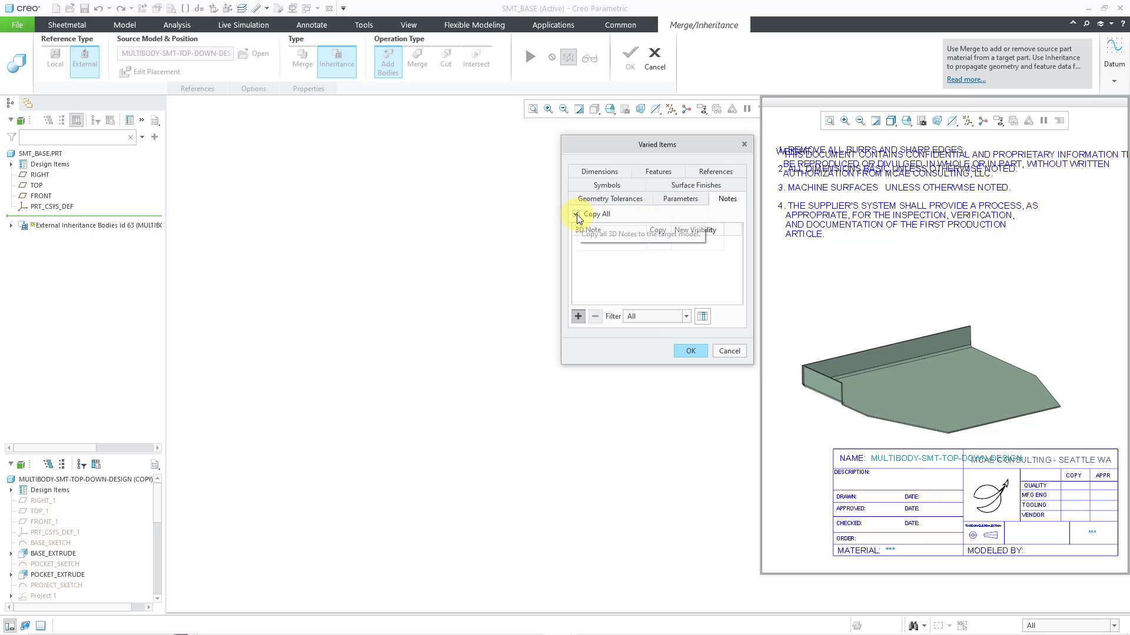
click(612, 171)
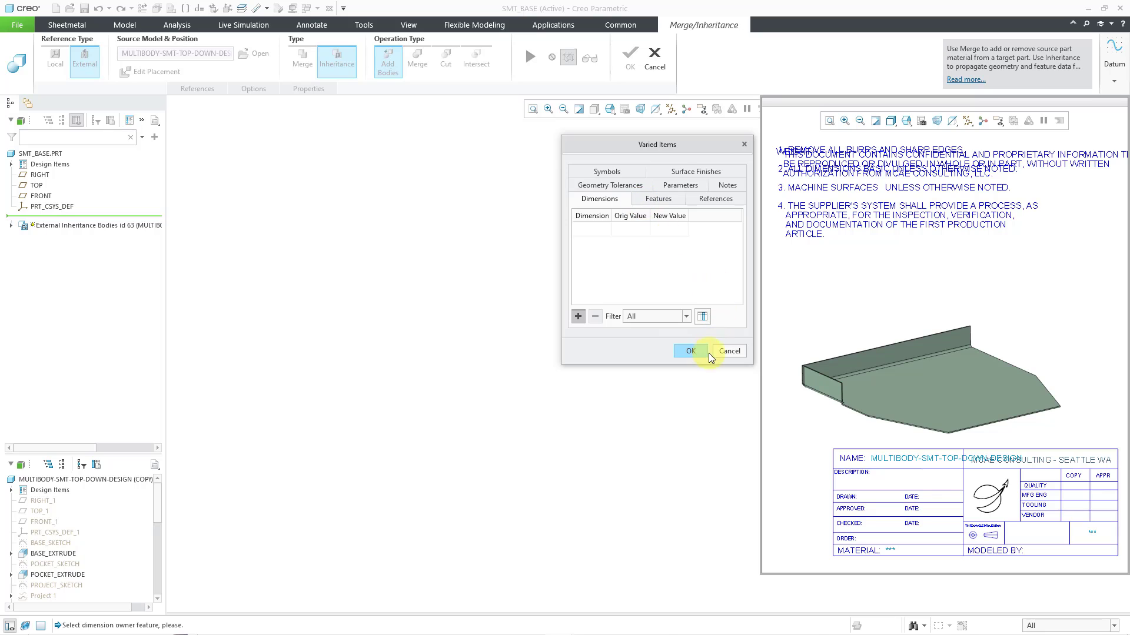
click(693, 350)
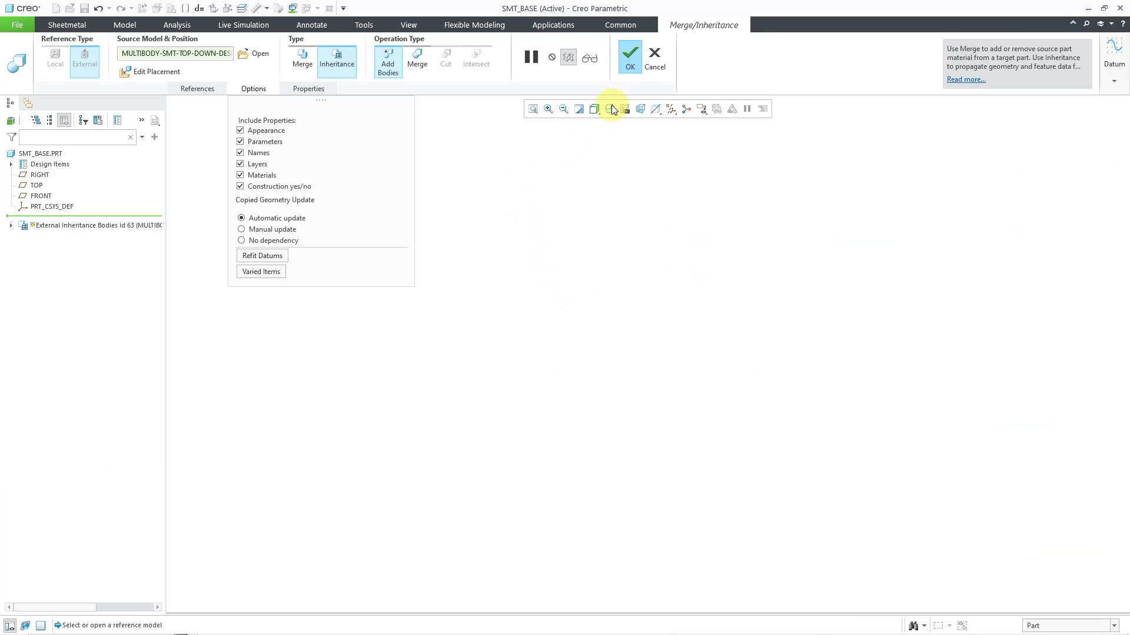
click(631, 60)
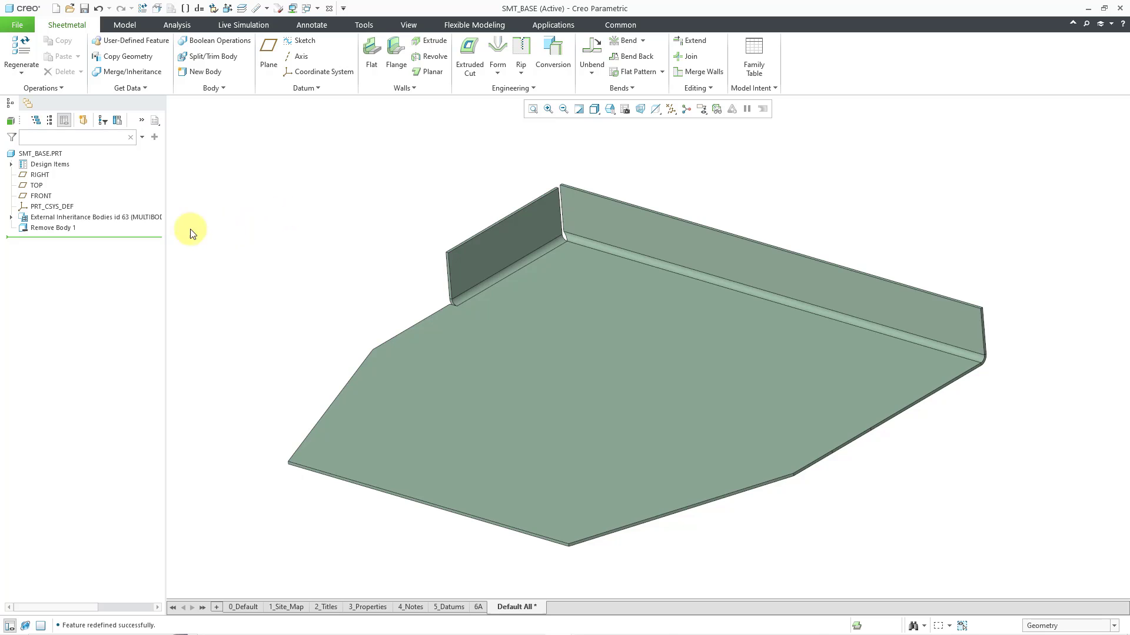
Step: Redefine Remove Body 1 so only Body 6 is kept
right_click(64, 228)
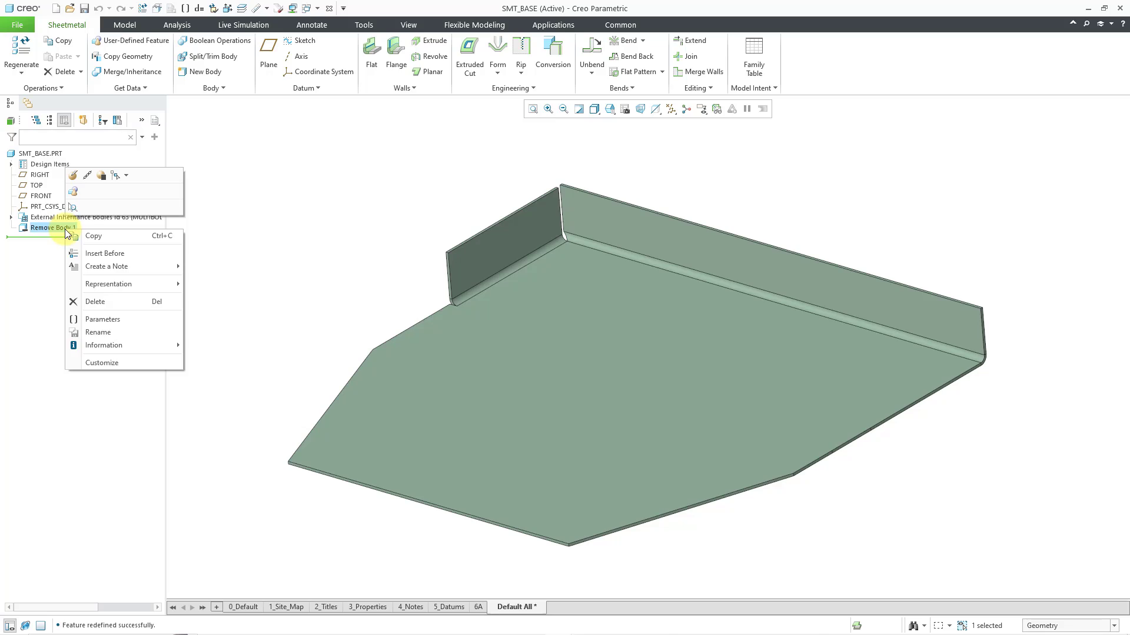
click(77, 176)
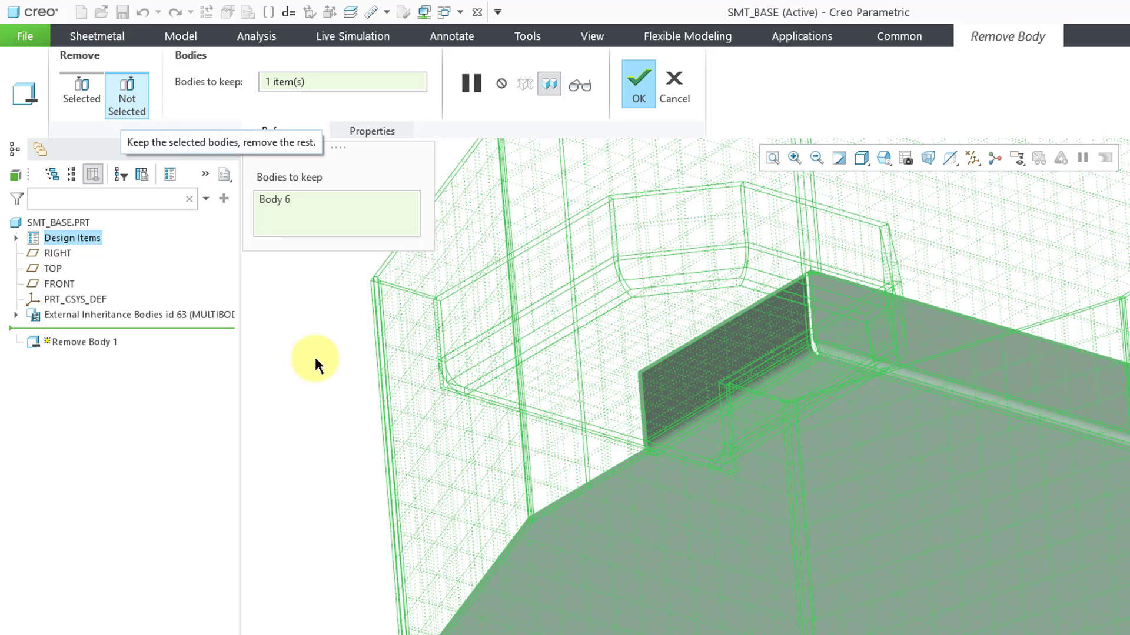
scroll(983, 560, up, 2)
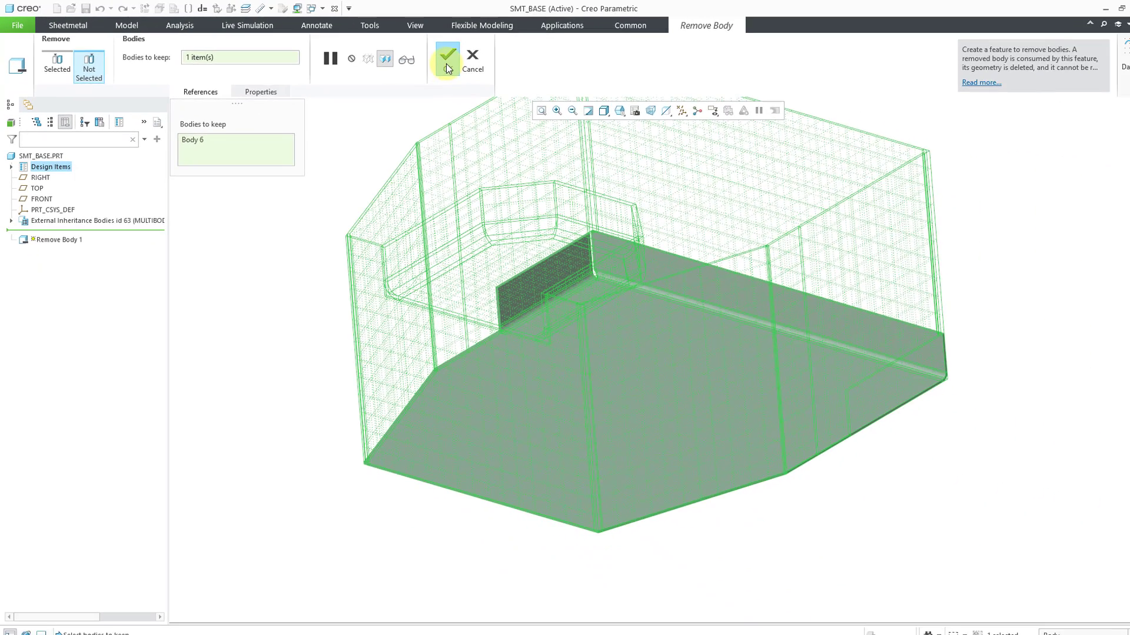
click(638, 82)
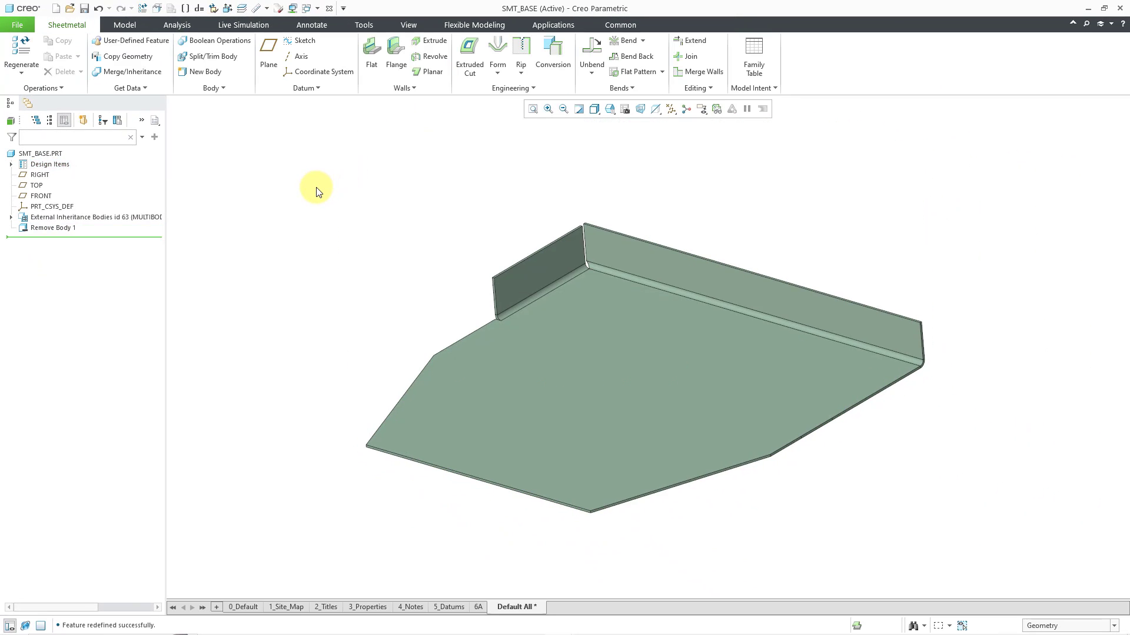
Step: Expand Design Items, Bodies (1) and External Inheritance Bodies, then view Body 6's inherited sheetmetal parameters
click(11, 165)
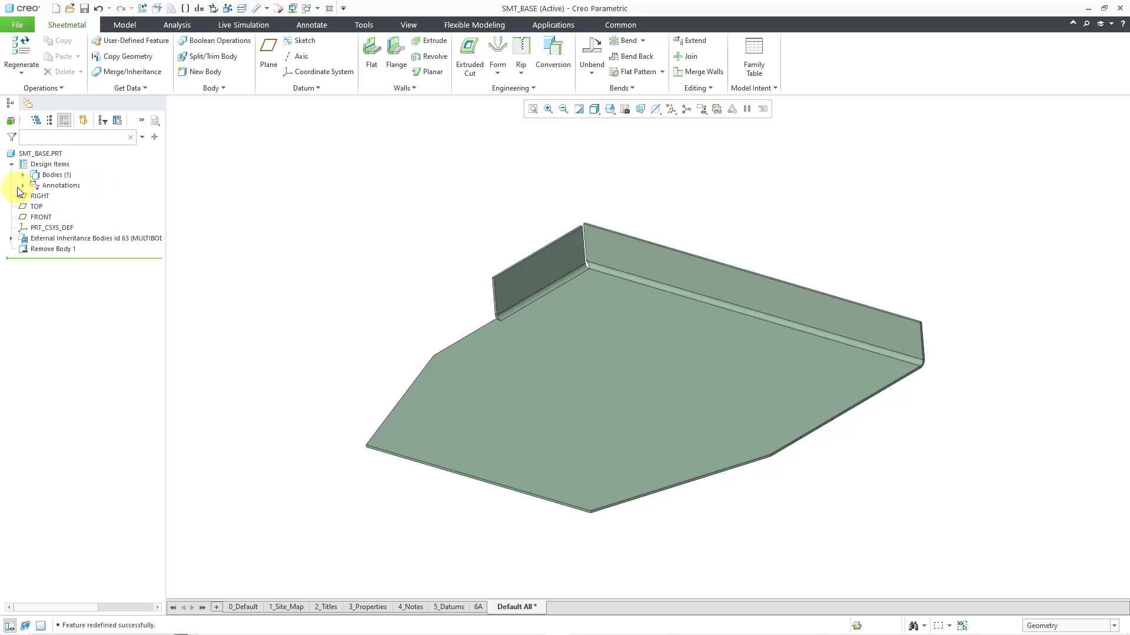
click(23, 175)
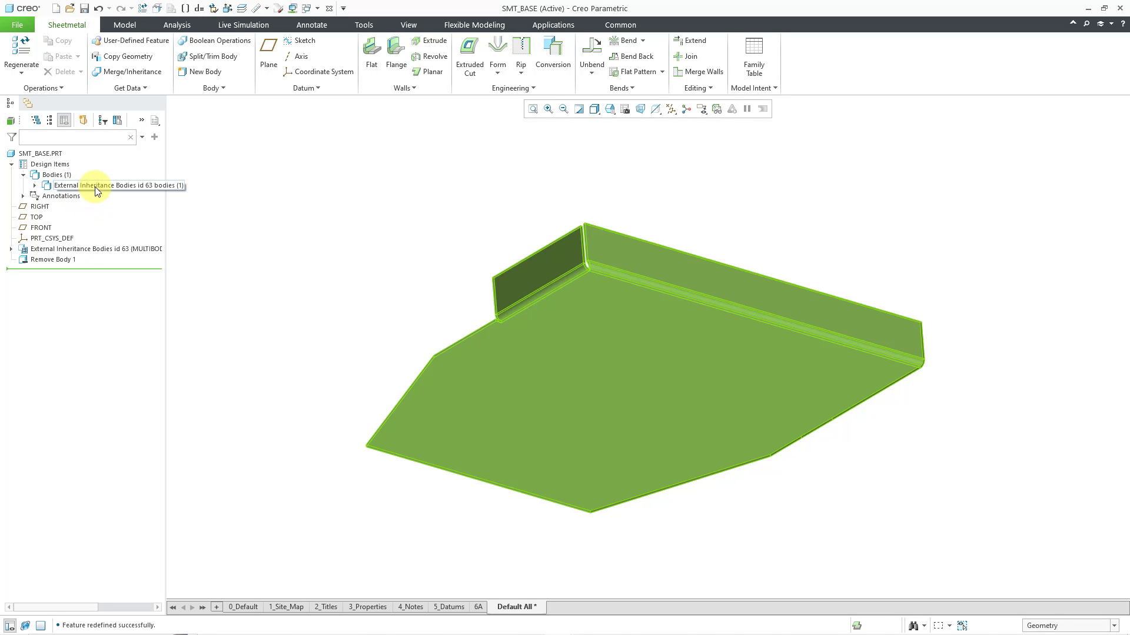
click(35, 187)
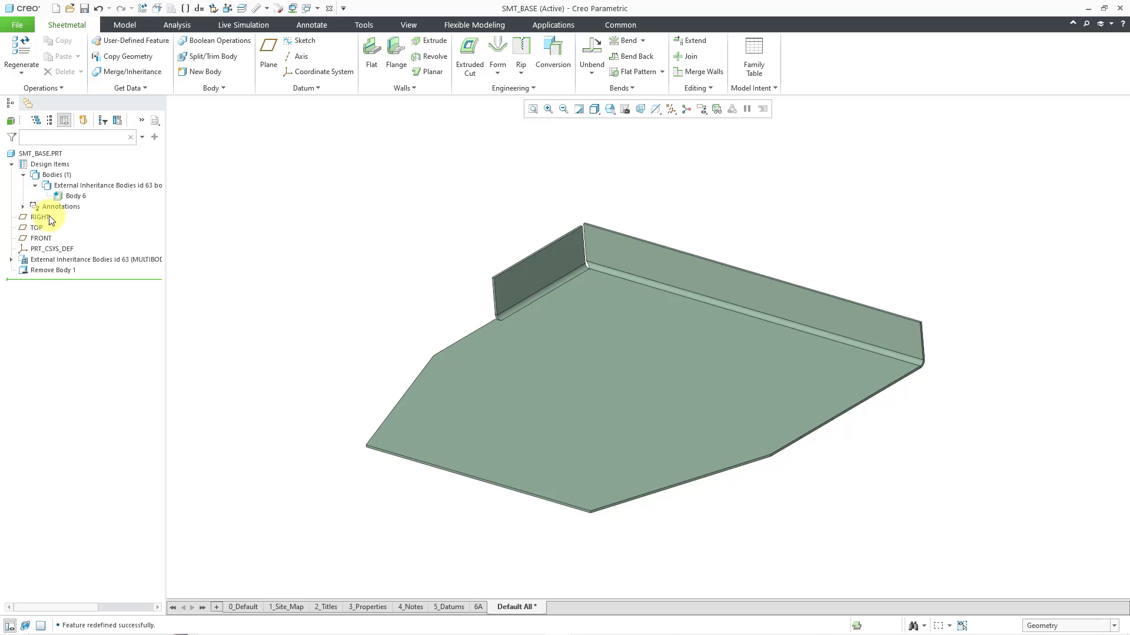
right_click(78, 202)
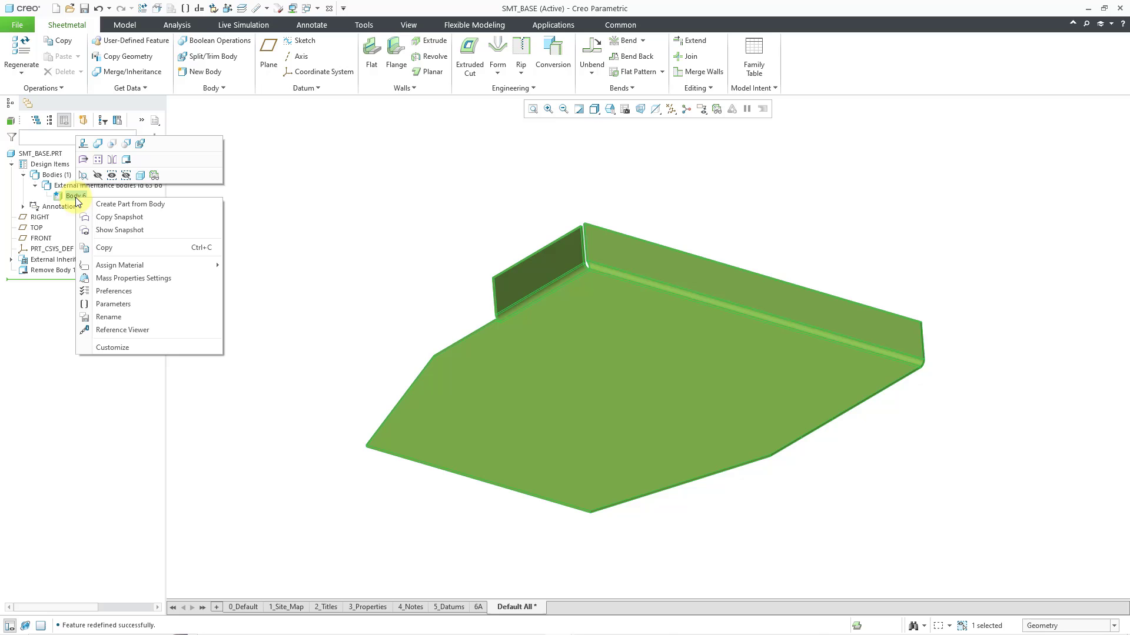
click(139, 307)
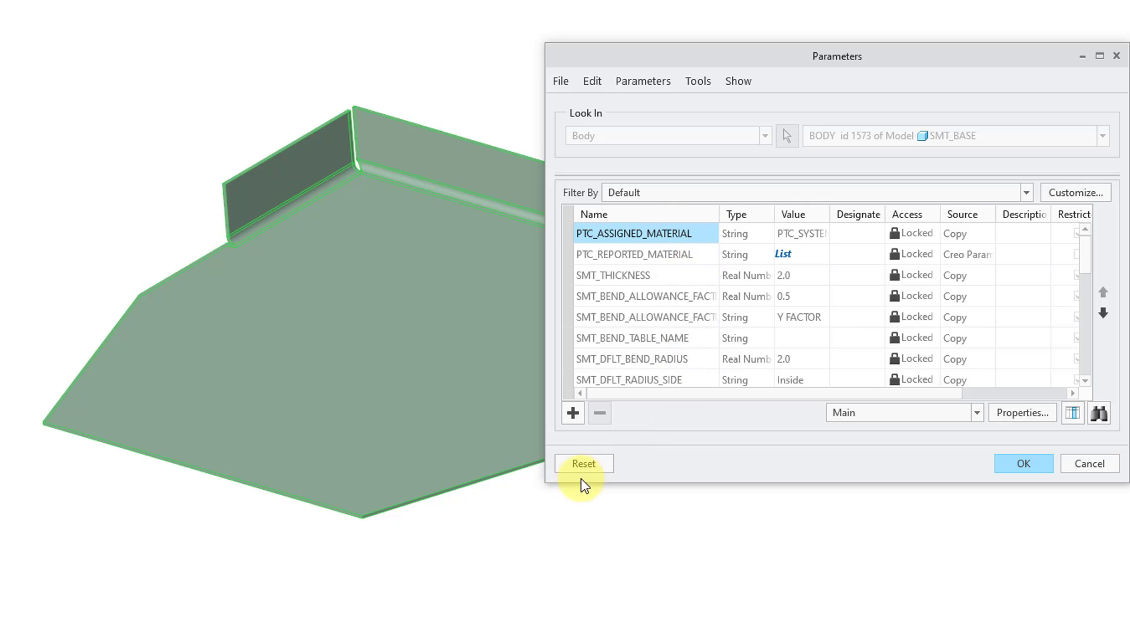
drag(549, 482, 304, 611)
drag(479, 216, 552, 212)
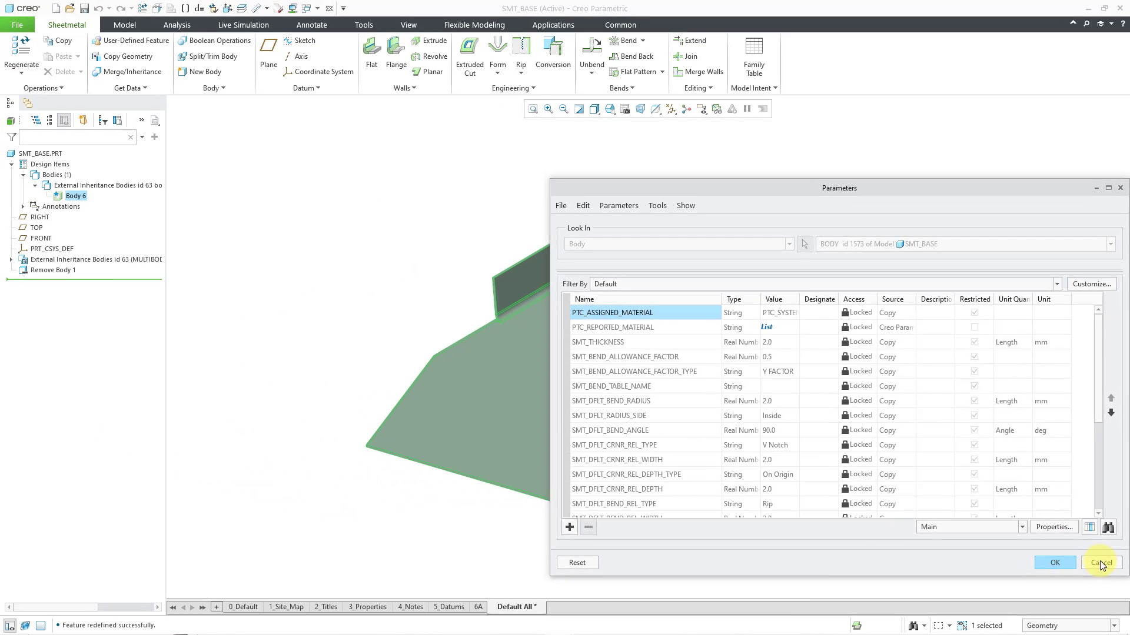
click(1082, 585)
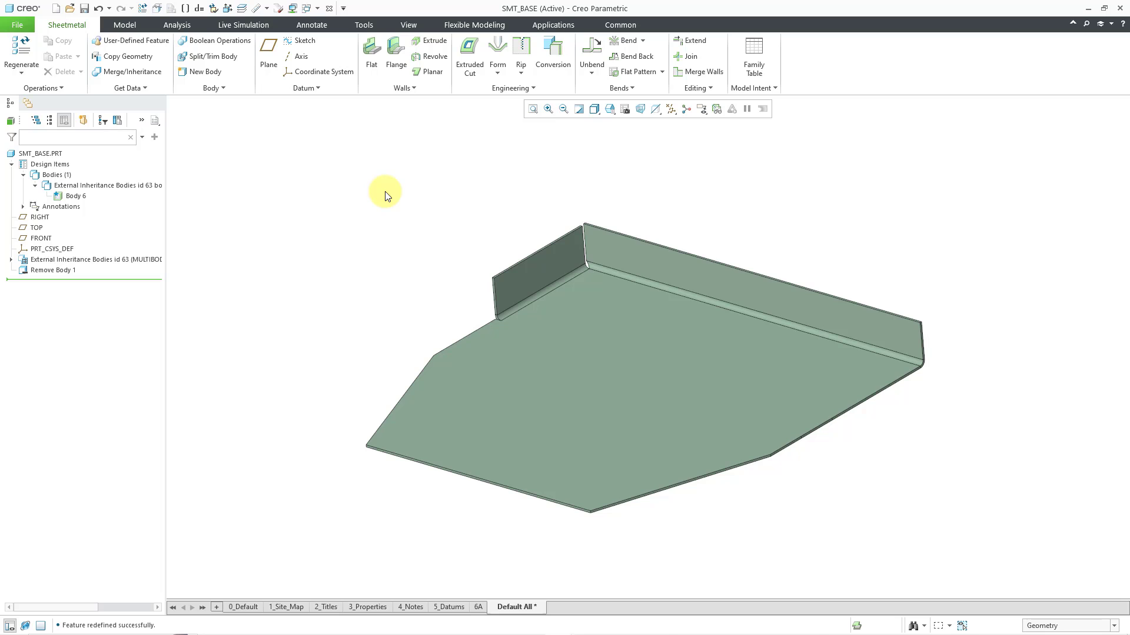
click(20, 26)
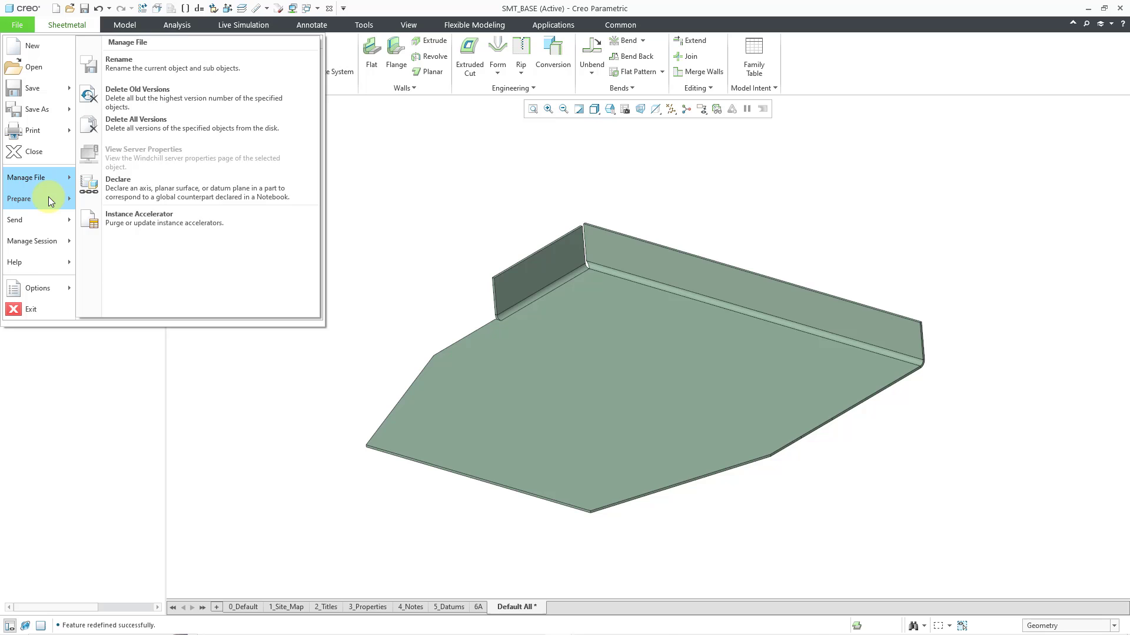
mouse_move(48, 198)
click(169, 62)
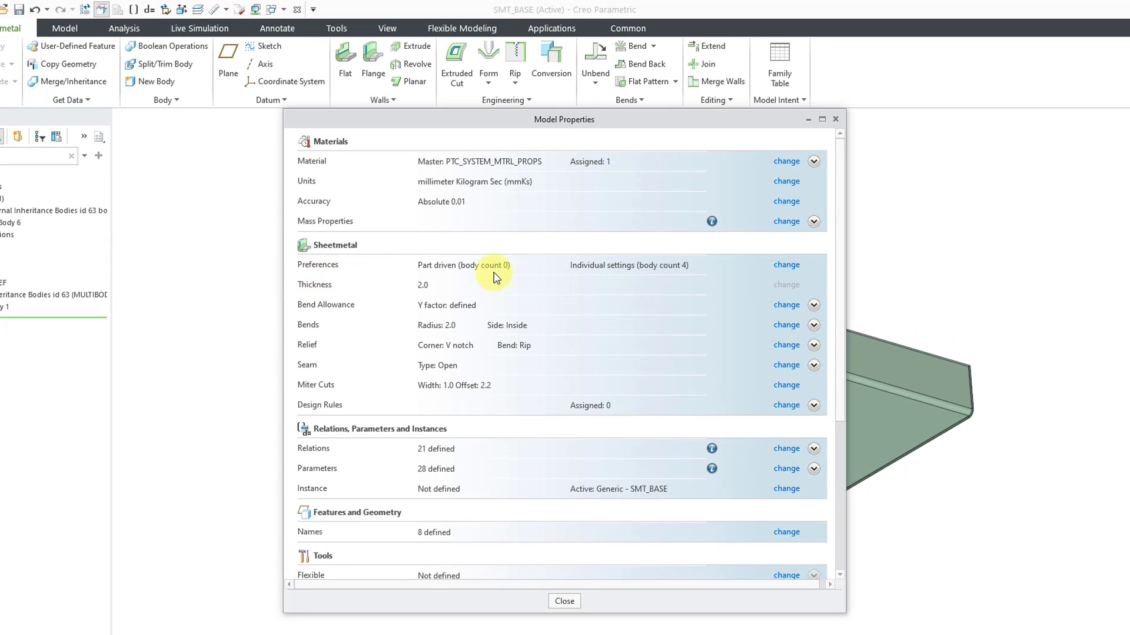
click(786, 265)
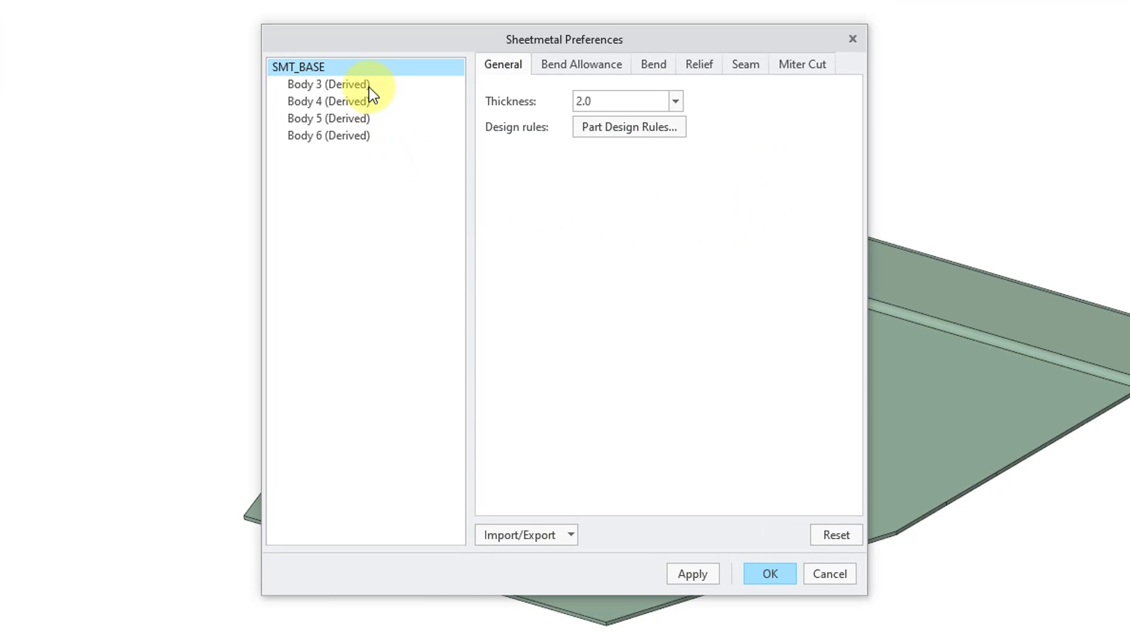
click(350, 137)
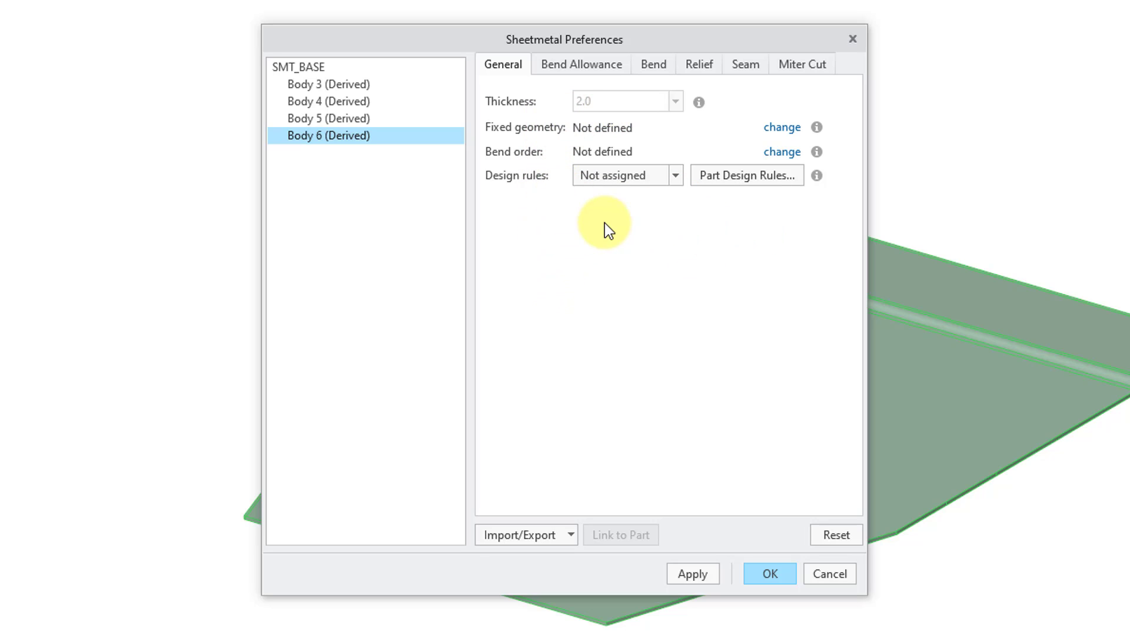
click(358, 119)
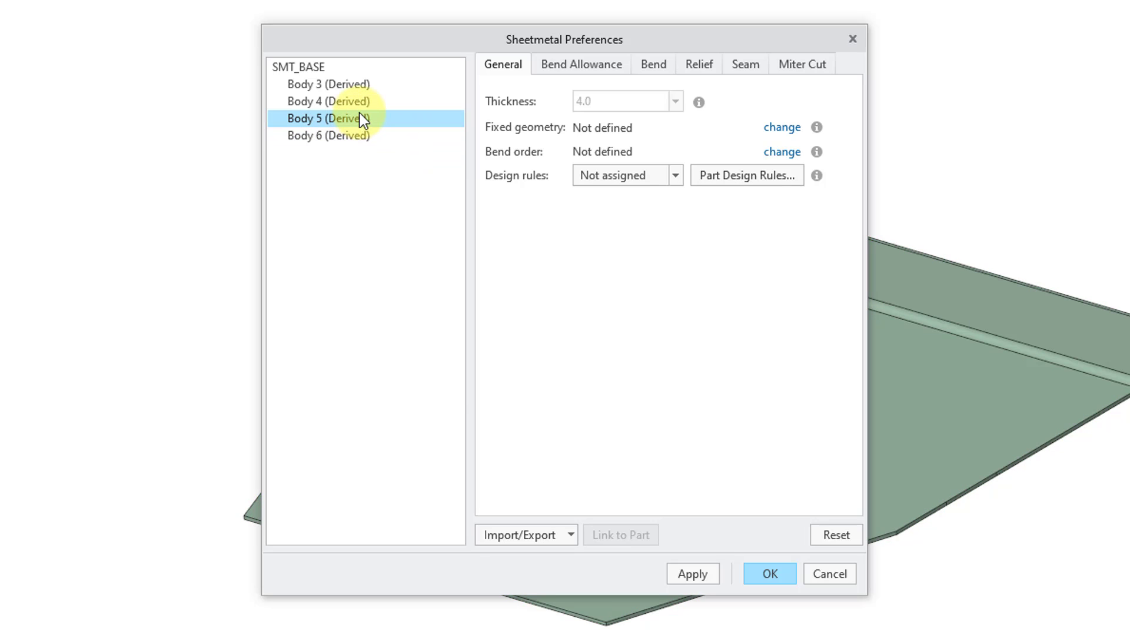
click(355, 102)
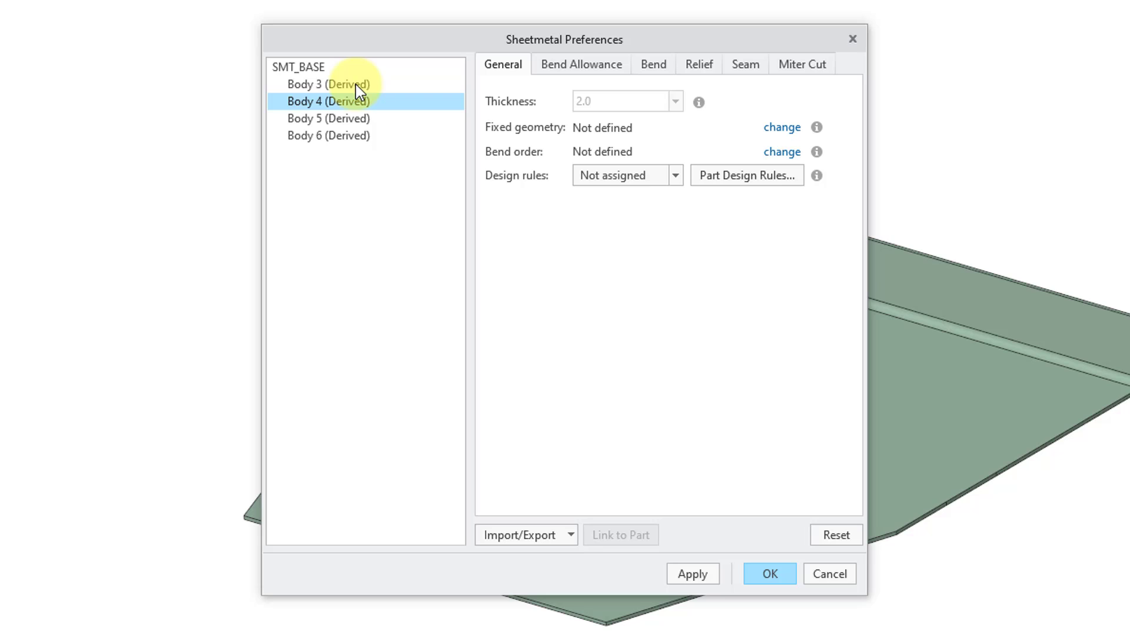
click(356, 84)
click(350, 101)
click(353, 118)
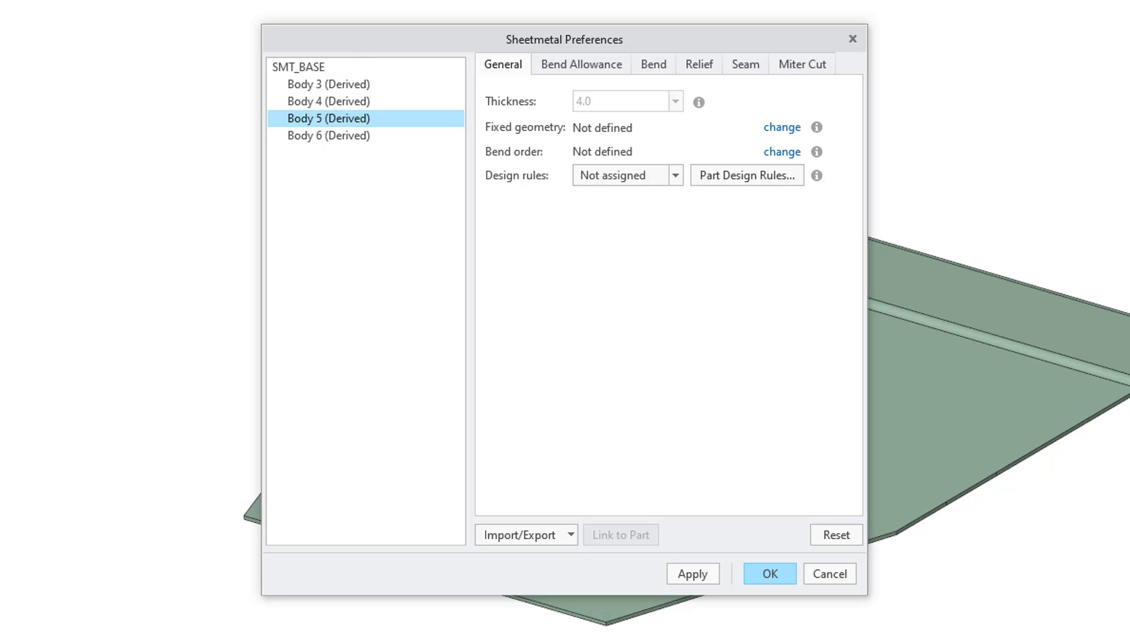
click(363, 138)
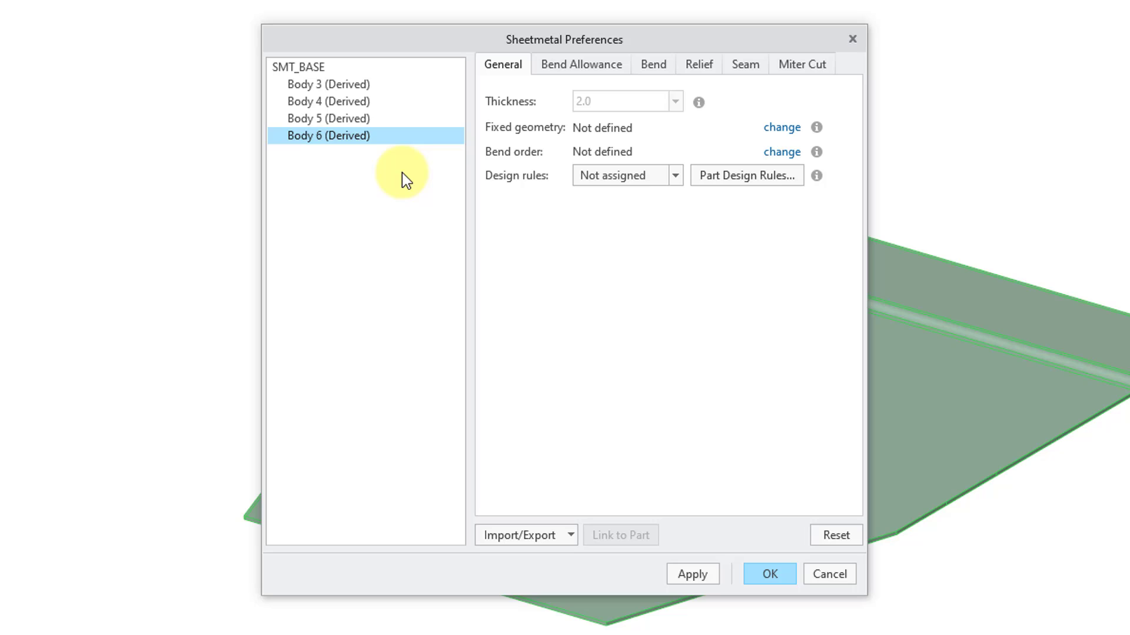